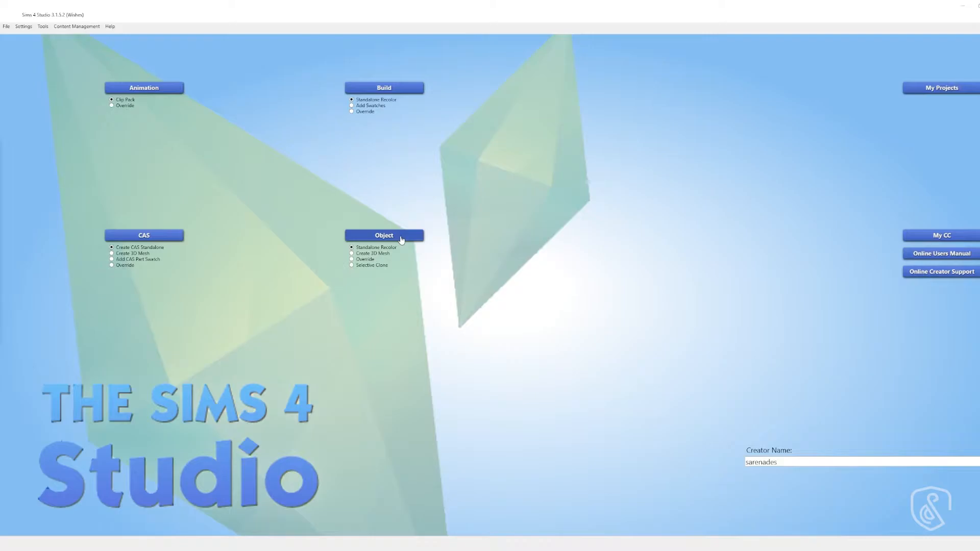
# - Start a standalone object recolor and filter the object catalog to the City Living pack
pyautogui.click(401, 239)
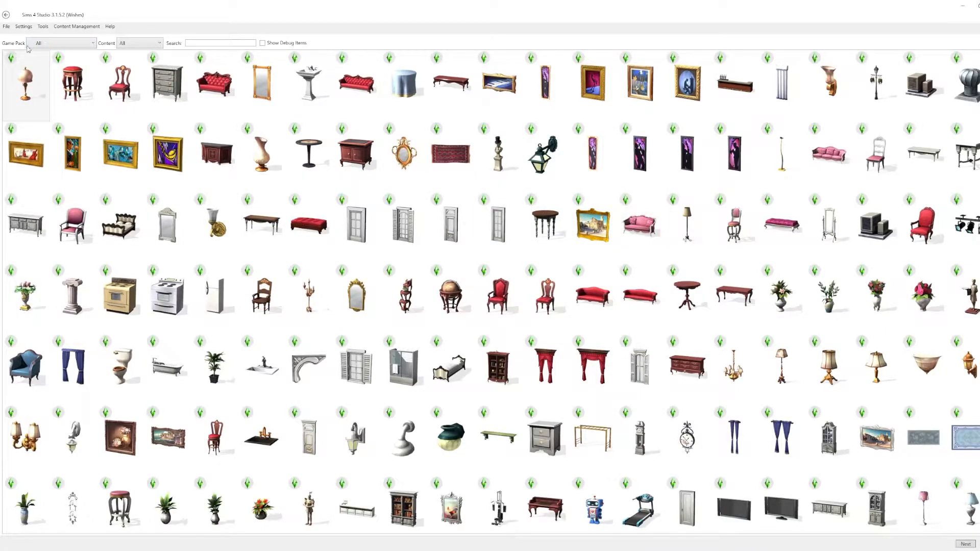
pyautogui.click(51, 46)
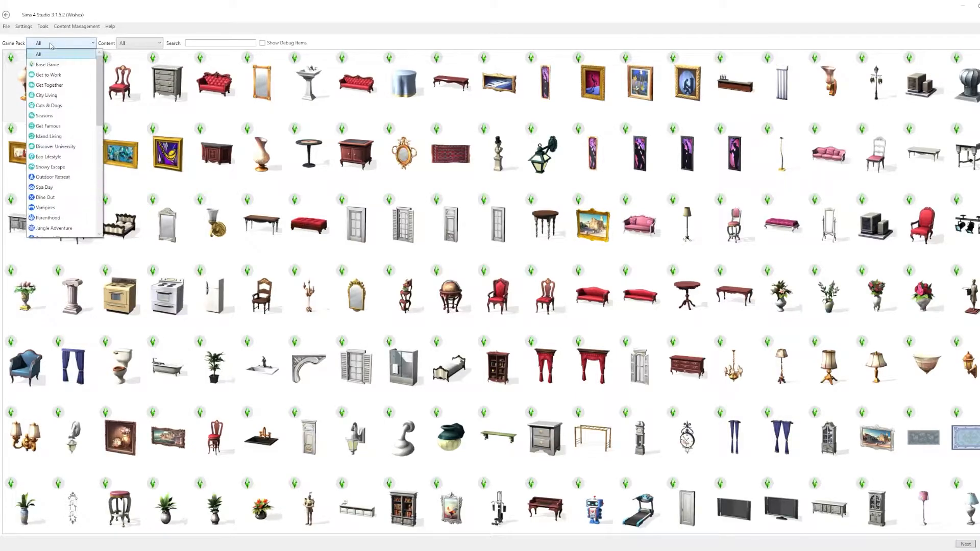
pyautogui.click(46, 95)
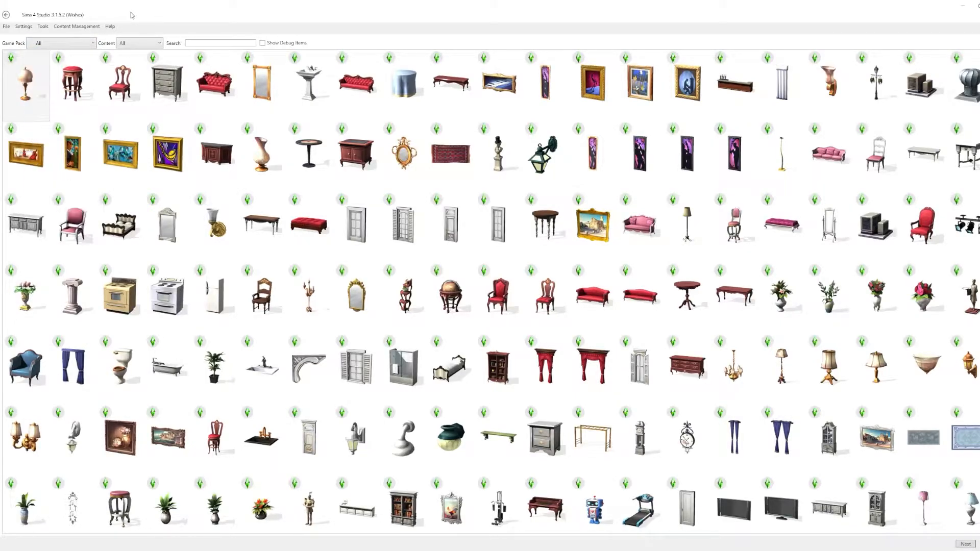
# - Choose the framed peacock painting from the City Living objects as the base and proceed to saving the package
pyautogui.scroll(-6, 410, 418)
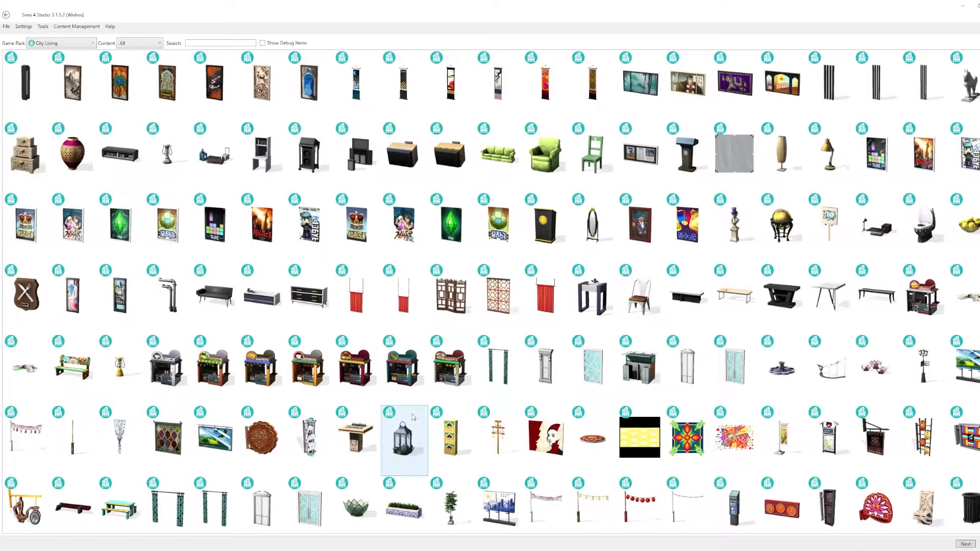
pyautogui.scroll(6, 640, 402)
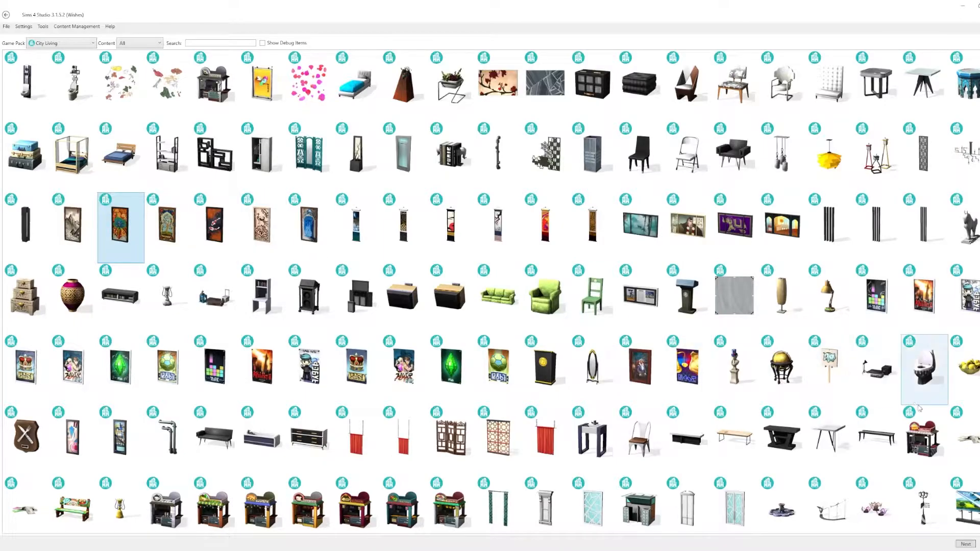
pyautogui.click(966, 544)
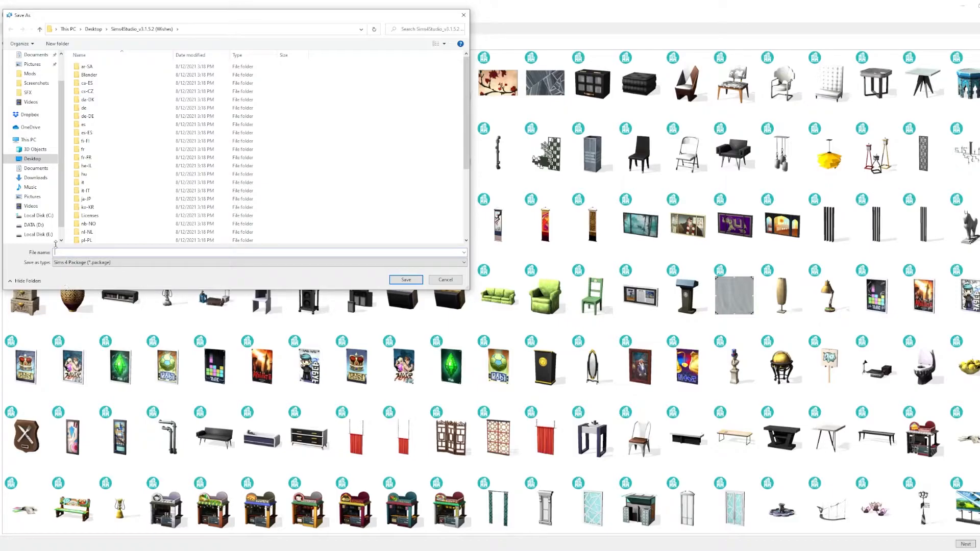
# - Create a folder named "Stromanthe Plant CC Art" inside the Sims 4 CC Art folder on the Desktop
pyautogui.click(44, 161)
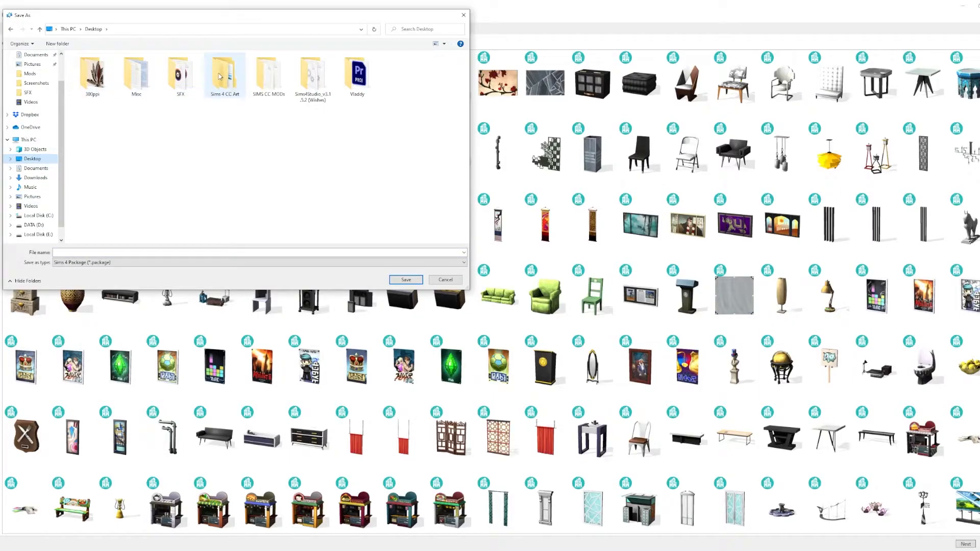
pyautogui.doubleClick(219, 77)
pyautogui.rightClick(151, 181)
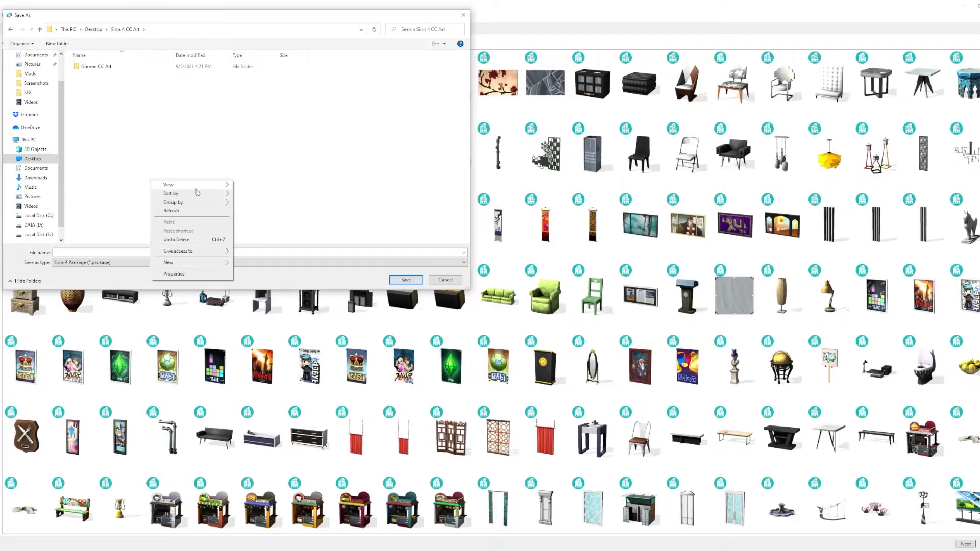
pyautogui.moveTo(205, 262)
pyautogui.click(258, 265)
pyautogui.write('Stromanthe')
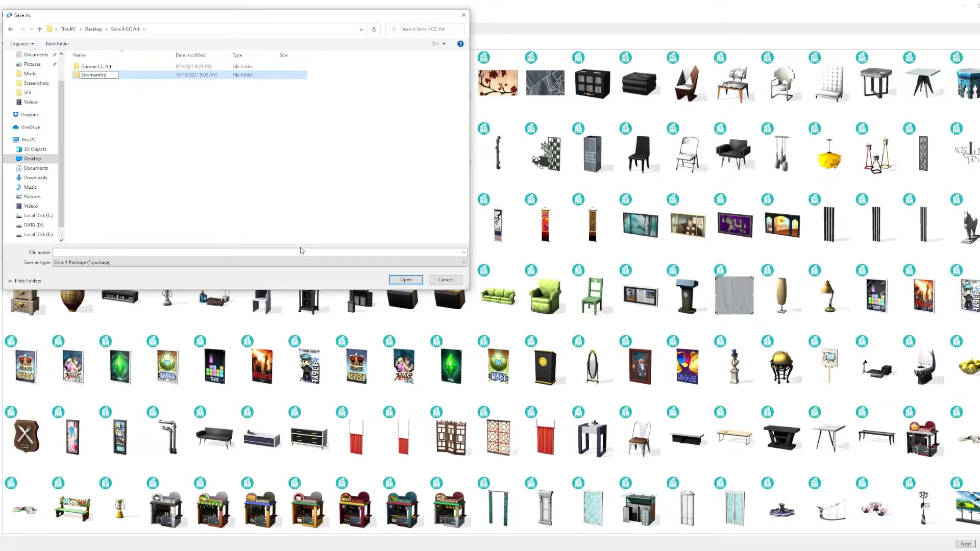
pyautogui.write('Plant CC Art')
pyautogui.press('Return')
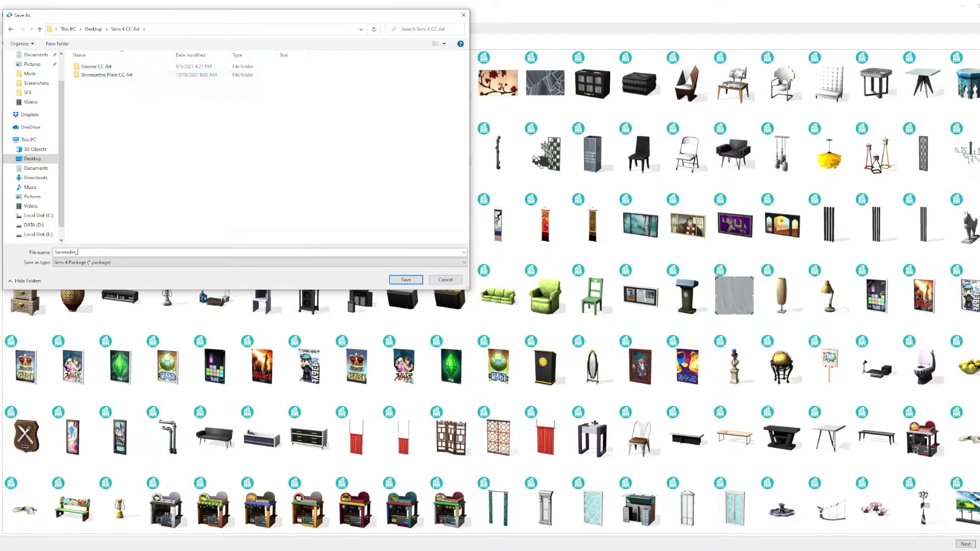
# - Save the package in the new folder as "Sarenades_StromanthePlant_CCArtPrint"
pyautogui.write('omanthePlant+_C')
pyautogui.press('Return')
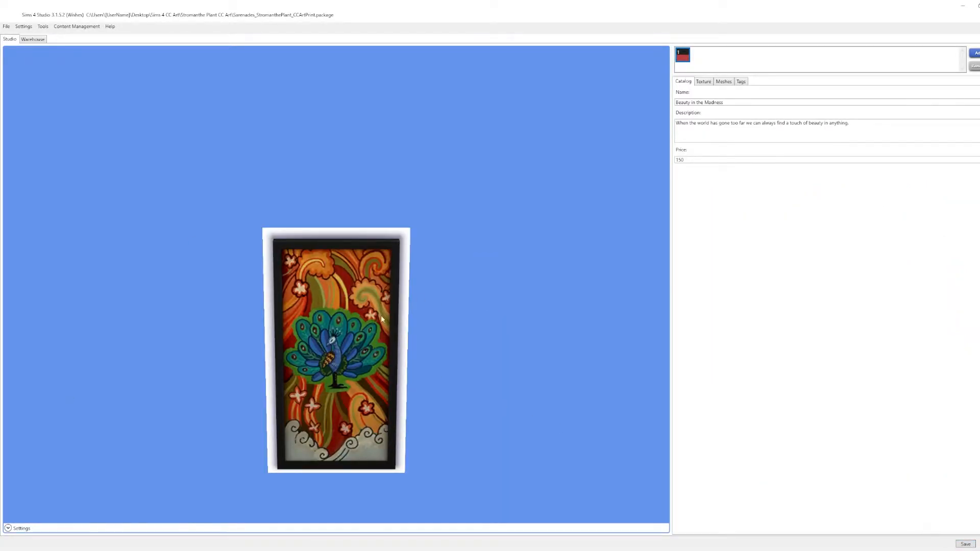
# - Show the framed peacock painting large and at an angle in the preview and capture a screenshot of it
pyautogui.scroll(-3, 360, 292)
pyautogui.scroll(-3, 379, 387)
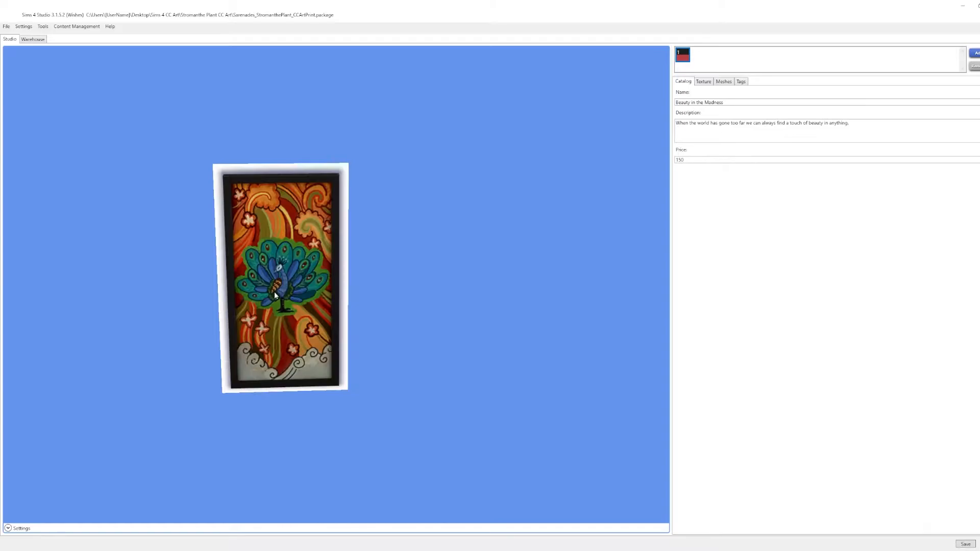
pyautogui.moveTo(273, 290)
pyautogui.mouseDown()
pyautogui.moveTo(372, 288)
pyautogui.moveTo(328, 301)
pyautogui.moveTo(365, 313)
pyautogui.moveTo(327, 319)
pyautogui.moveTo(289, 278)
pyautogui.moveTo(290, 289)
pyautogui.mouseUp()
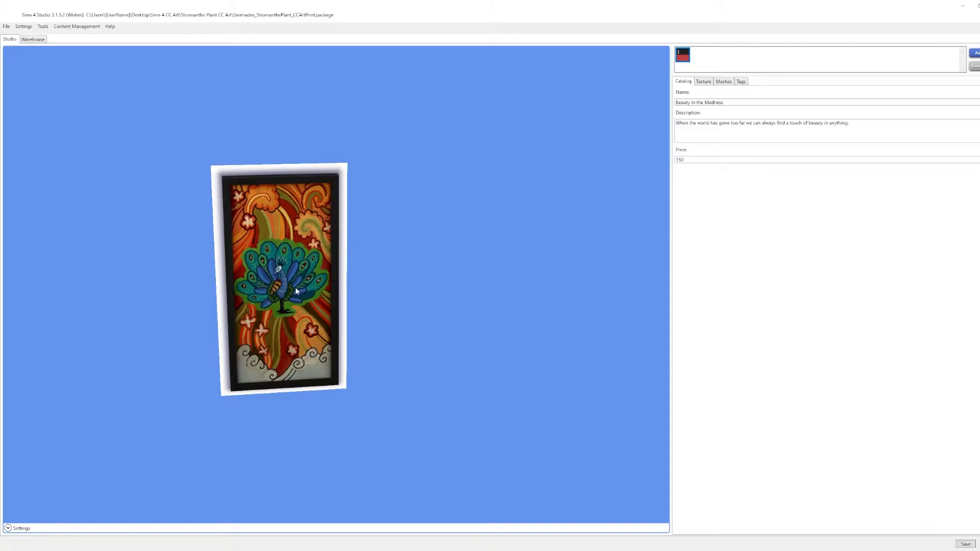
pyautogui.moveTo(306, 289); pyautogui.dragTo(218, 289)
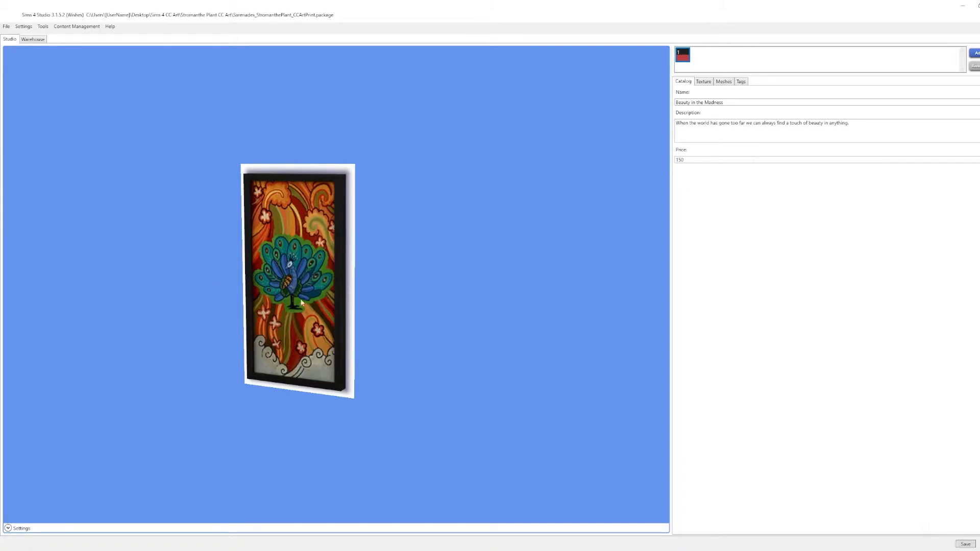
pyautogui.scroll(5, 258, 266)
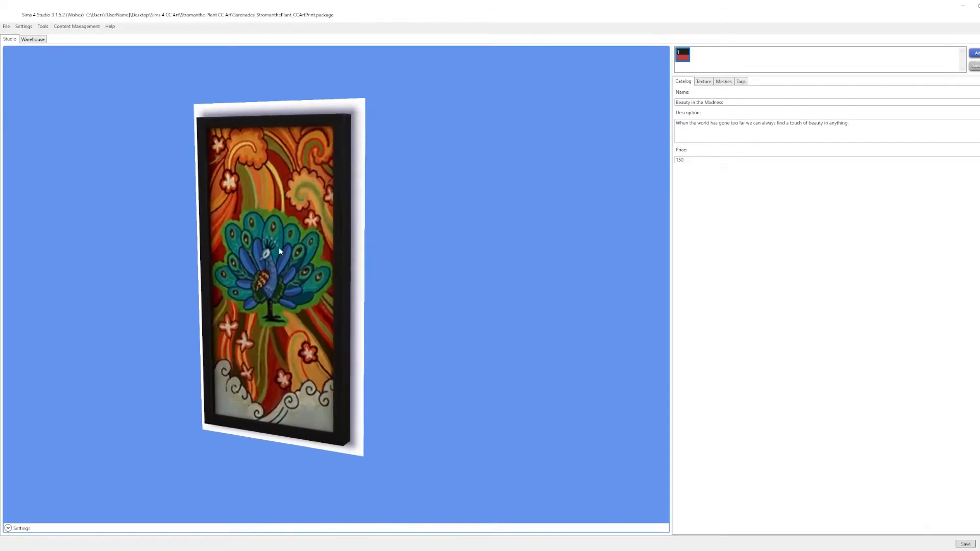
pyautogui.scroll(1, 279, 250)
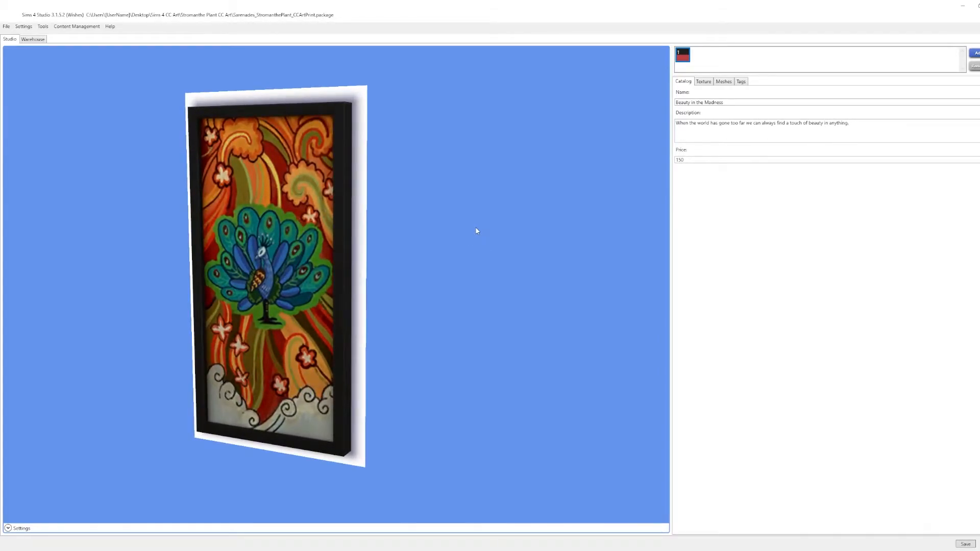
pyautogui.press('Print')
pyautogui.moveTo(127, 70); pyautogui.dragTo(442, 499)
# - Create a folder named "Thumbnail" inside the Stromanthe Plant CC Art folder
pyautogui.doubleClick(111, 77)
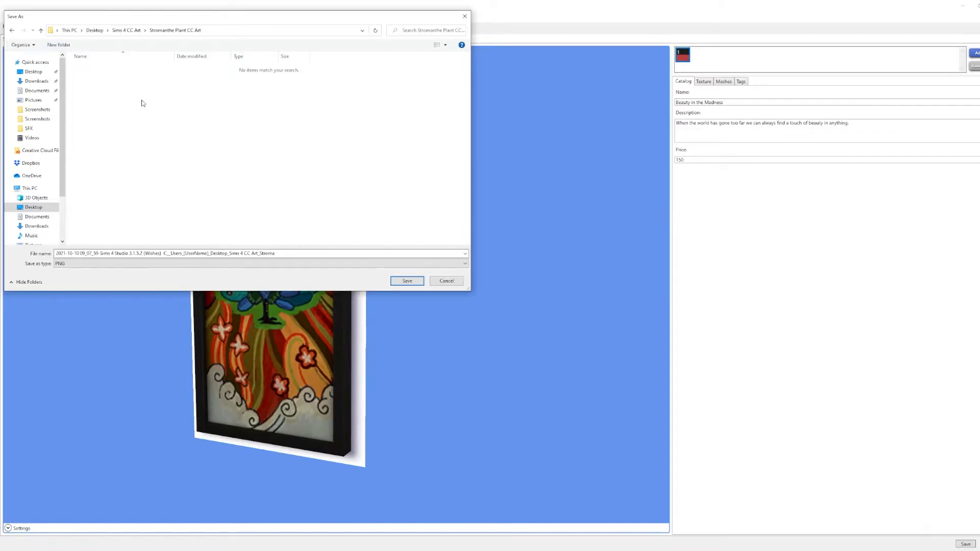
pyautogui.rightClick(142, 102)
pyautogui.moveTo(194, 183)
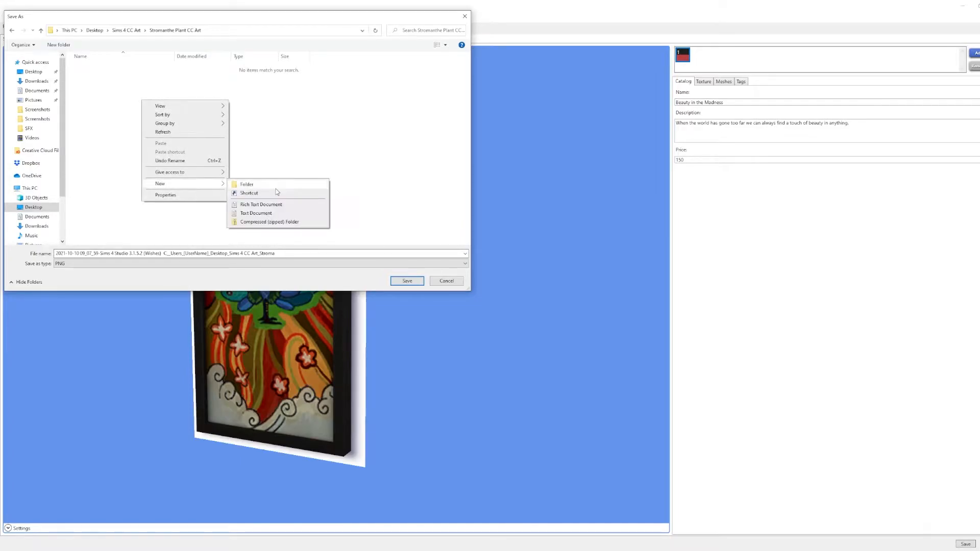
pyautogui.click(276, 186)
pyautogui.write('Thumbnai')
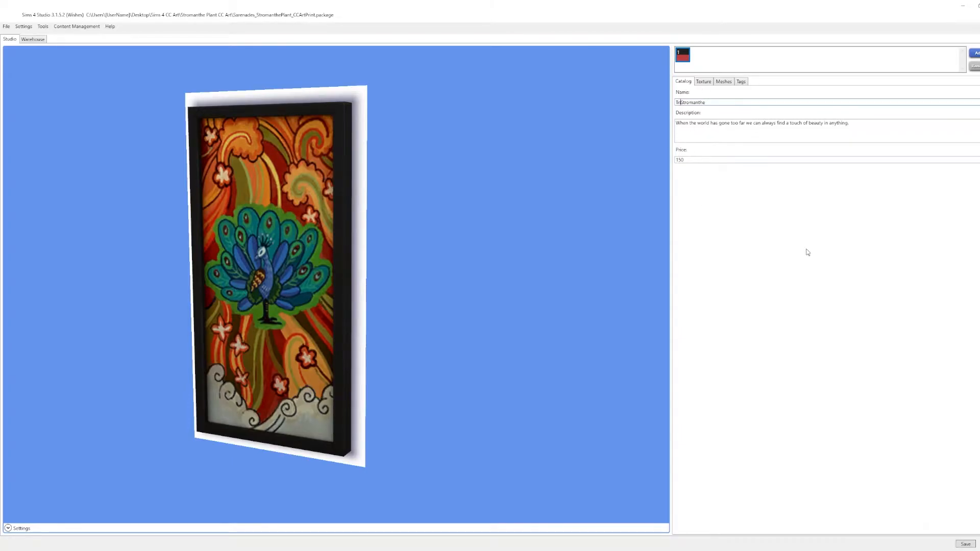
# - Set the catalog name to "Tri-Color Stromanthe Plant" and replace the description with the copied text
pyautogui.write('i-ColorStromanthe')
pyautogui.hotkey('ctrl', 'a')
pyautogui.press('End')
pyautogui.write('Plant')
pyautogui.moveTo(868, 125); pyautogui.dragTo(660, 130)
pyautogui.press('BackSpace')
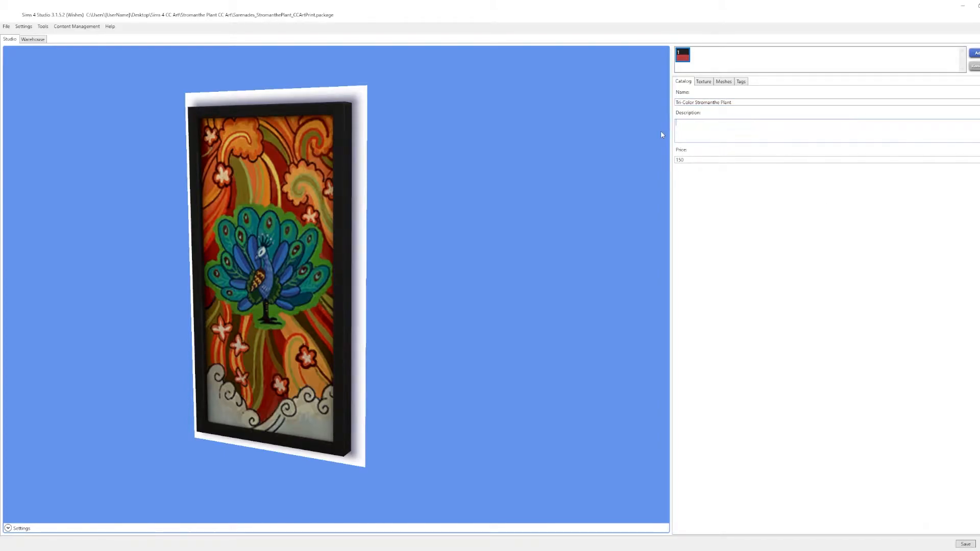
pyautogui.hotkey('ctrl', 'v')
# - Export the painting's texture as a PNG named "Flat-SourcePhoto" into the Stromanthe Plant CC Art folder
pyautogui.click(703, 81)
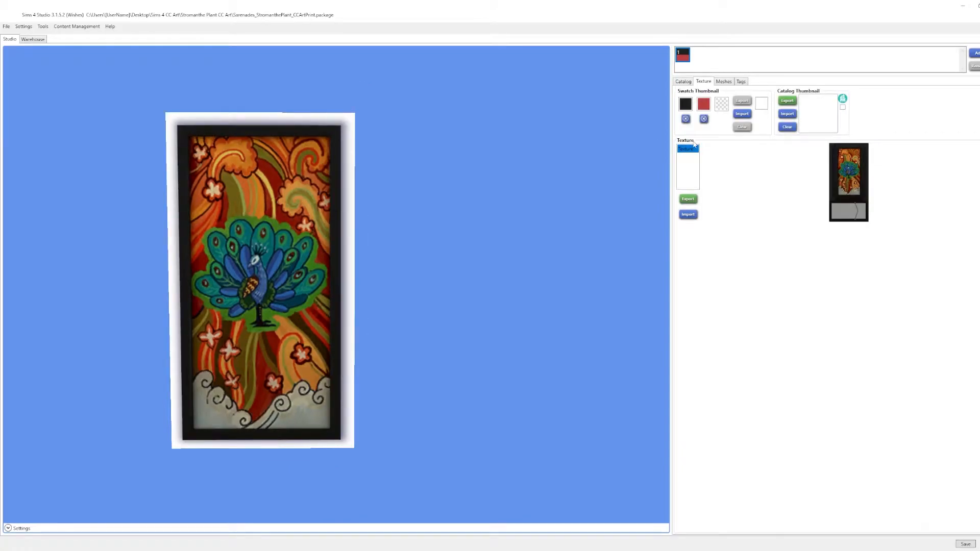
pyautogui.click(689, 199)
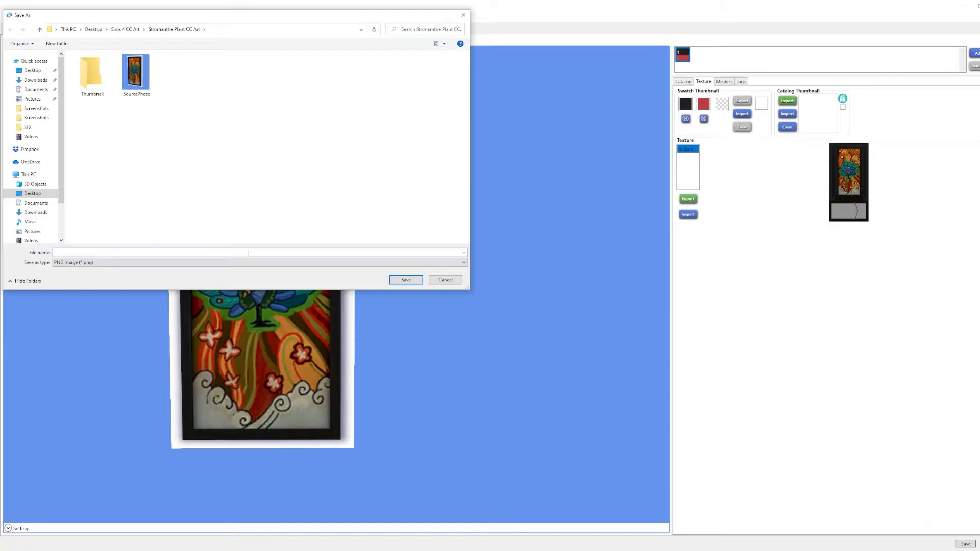
pyautogui.write('Sou')
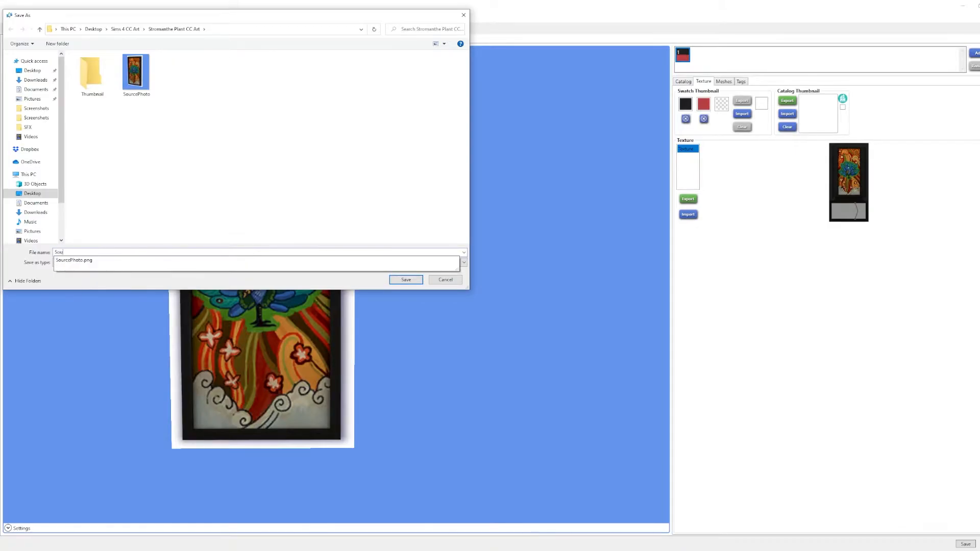
pyautogui.press('BackSpace')
pyautogui.press('BackSpace')
pyautogui.write('Flka')
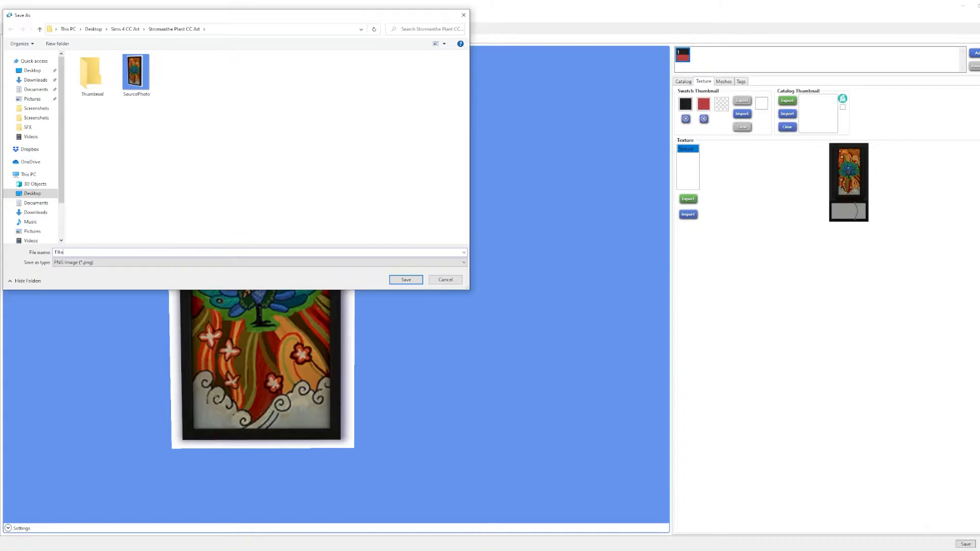
pyautogui.write('t-SOu')
pyautogui.press('BackSpace')
pyautogui.press('BackSpace')
pyautogui.write('outcePhoto')
pyautogui.click(406, 280)
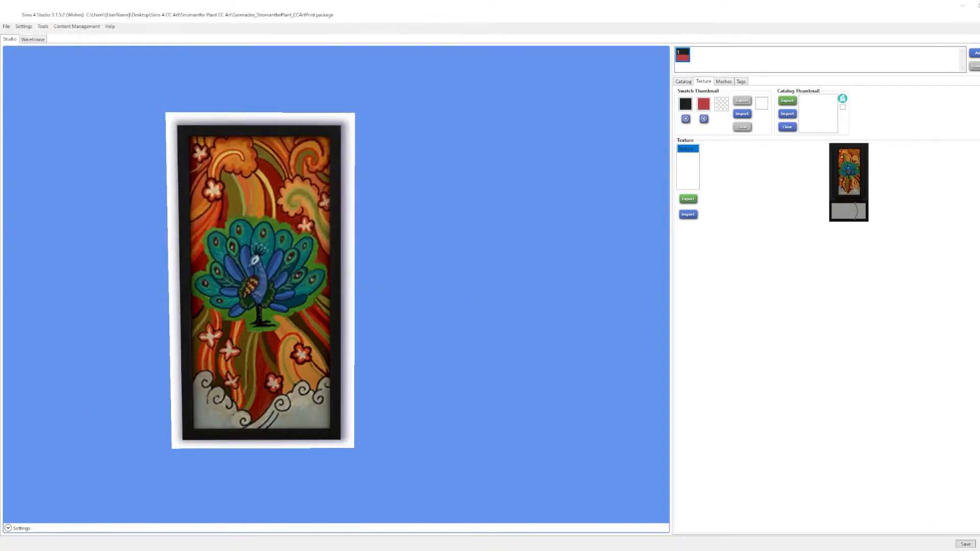
# - Open Flat-SourcePhoto.png in Photoshop and delete the peacock artwork inside the frame, leaving the frame intact
pyautogui.moveTo(1, 362); pyautogui.dragTo(452, 194)
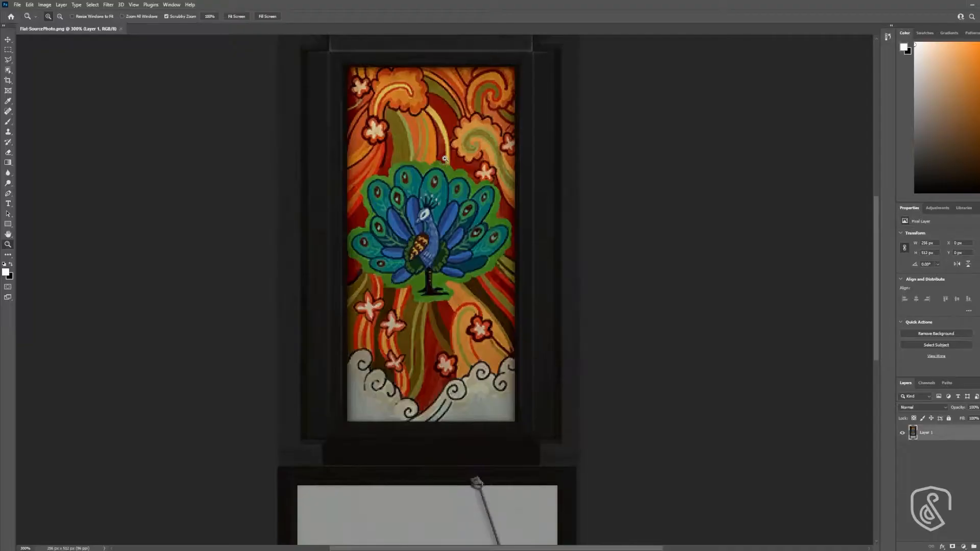
pyautogui.click(434, 178)
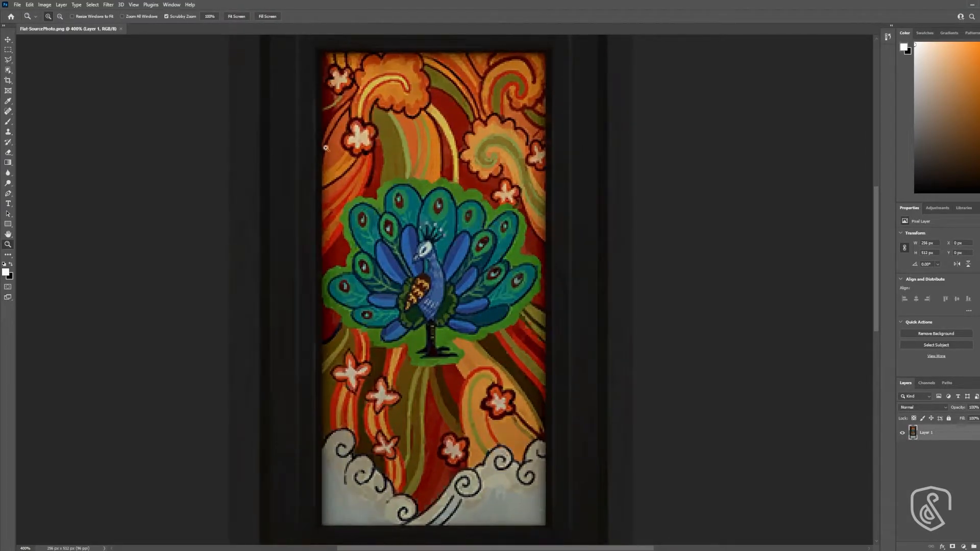
pyautogui.click(8, 49)
pyautogui.moveTo(546, 51); pyautogui.dragTo(322, 525)
pyautogui.press('Delete')
pyautogui.hotkey('ctrl', 'd')
# - Add a layer beneath the frame layer and place the Stromanthe artwork there, scaled to about 15.5% and positioned to fill the frame opening
pyautogui.hotkey('ctrl', 'alt', 'shift', 'n')
pyautogui.moveTo(933, 431); pyautogui.dragTo(926, 465)
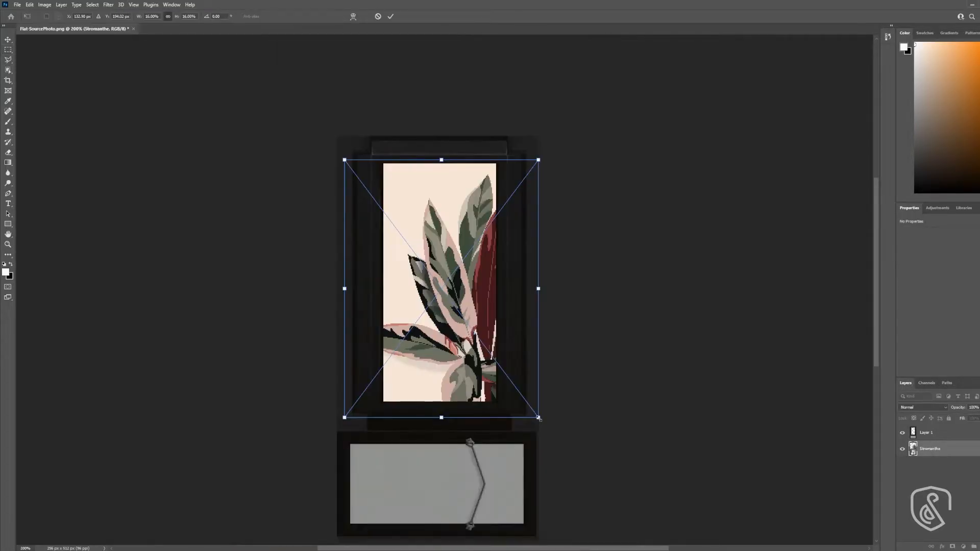
pyautogui.moveTo(536, 413); pyautogui.dragTo(529, 407)
pyautogui.moveTo(434, 320); pyautogui.dragTo(410, 328)
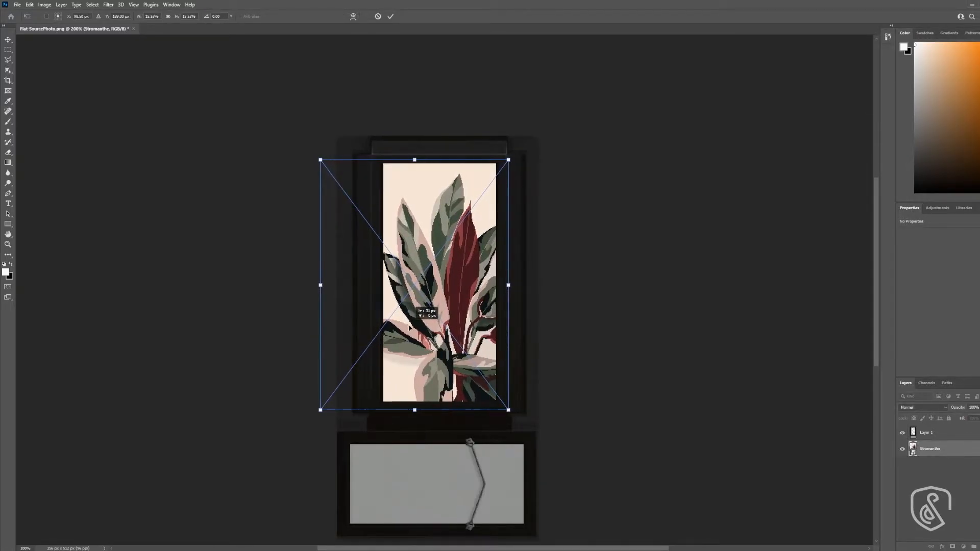
pyautogui.press('Return')
# - Inspect up close how the plant artwork fits against the edges of the frame opening
pyautogui.press('z')
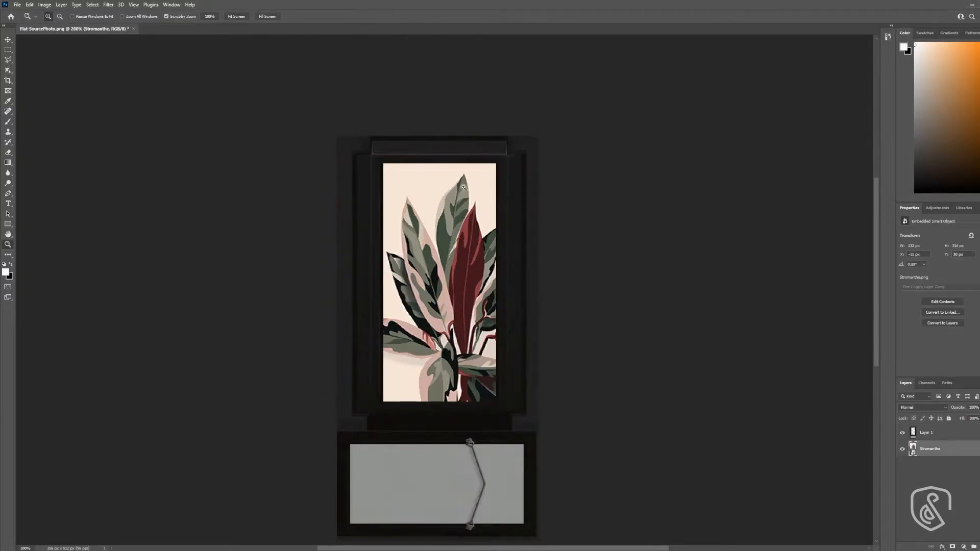
pyautogui.click(456, 186)
pyautogui.scroll(-4, 509, 167)
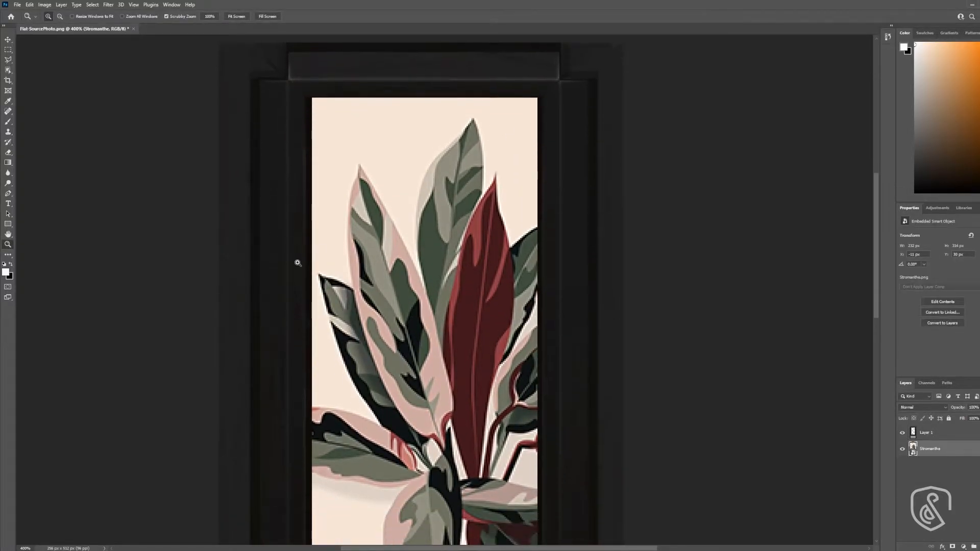
pyautogui.scroll(2, 577, 95)
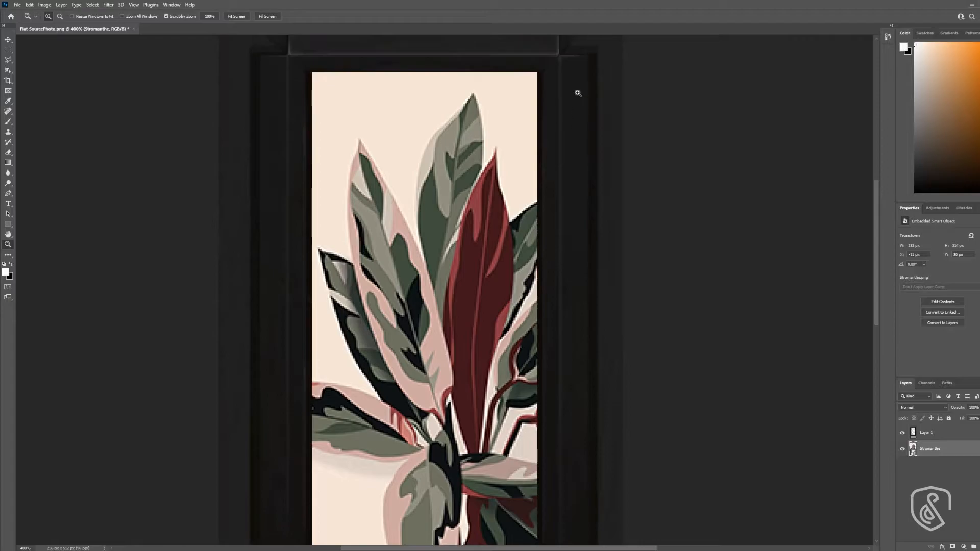
pyautogui.hotkey('ctrl', '1')
pyautogui.click(476, 304)
pyautogui.press('v')
# - Quick-export the finished Stromanthe texture as a PNG
pyautogui.click(21, 5)
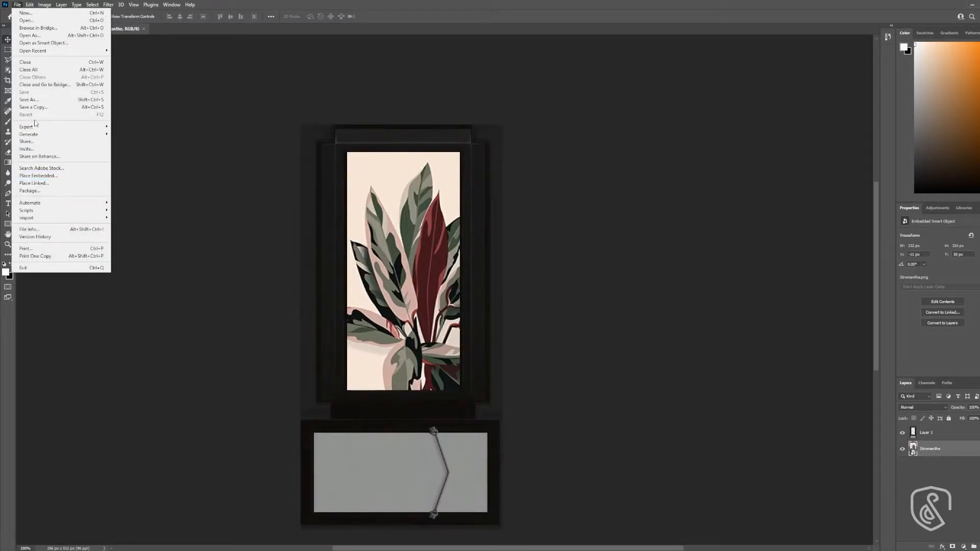
pyautogui.moveTo(36, 131)
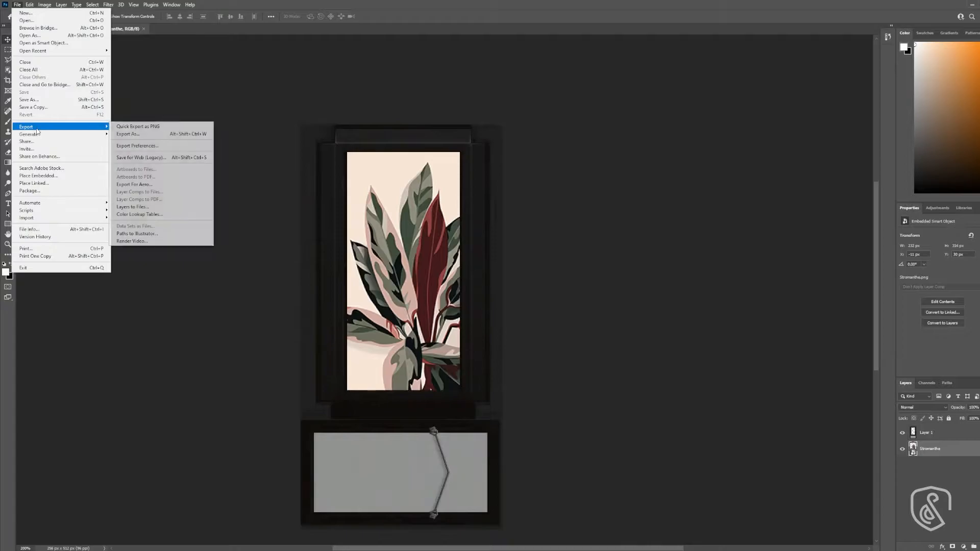
pyautogui.click(145, 127)
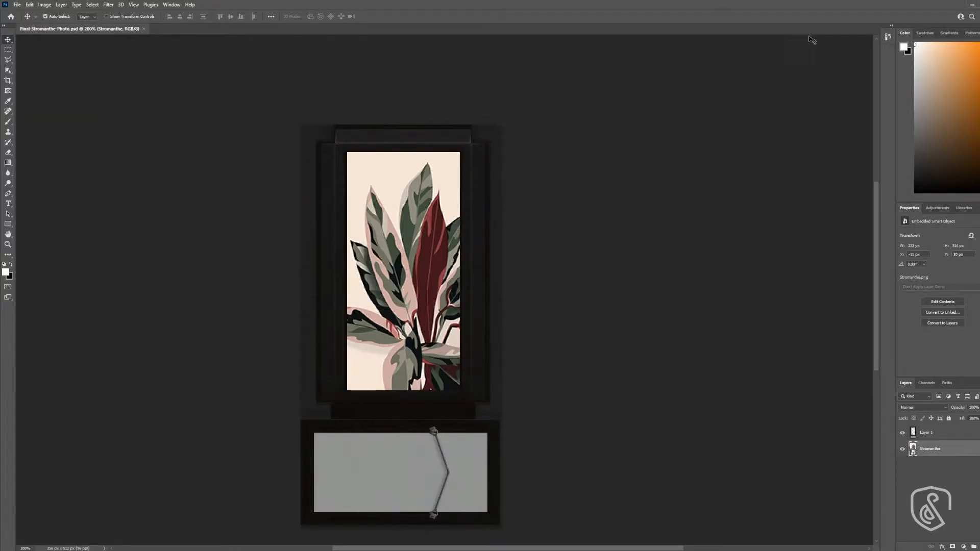
# - Switch to Sims 4 Studio and import Final-Stromanthe-Photo as the painting's texture
pyautogui.click(973, 6)
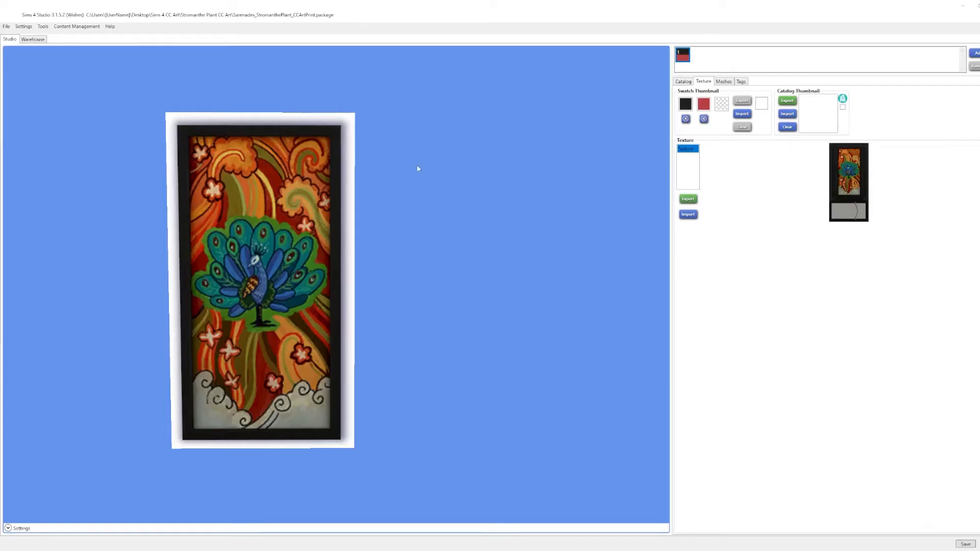
pyautogui.click(688, 215)
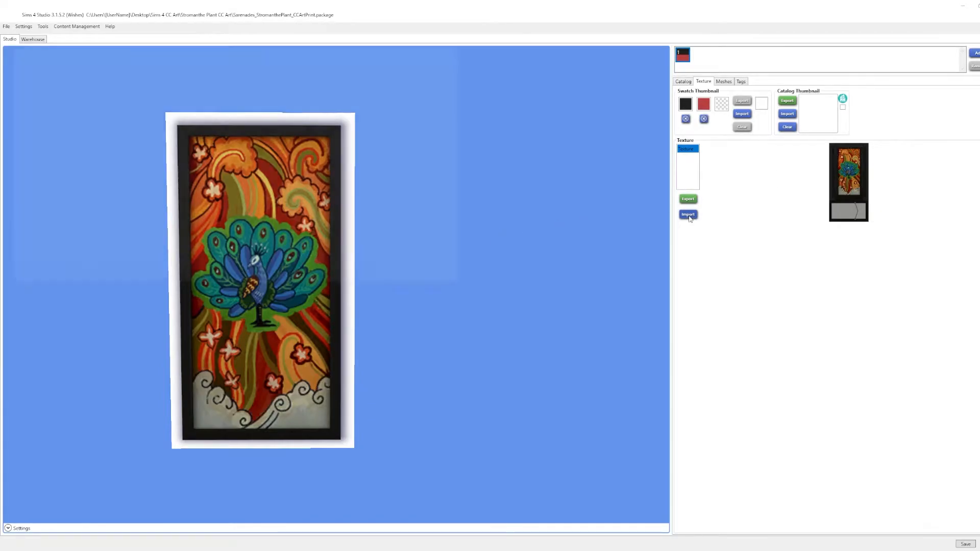
pyautogui.click(136, 73)
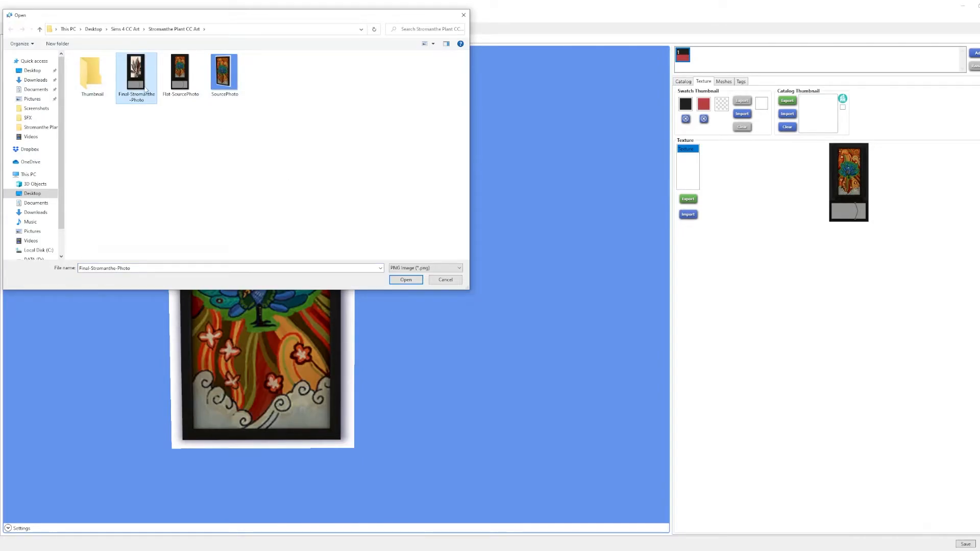
pyautogui.click(405, 280)
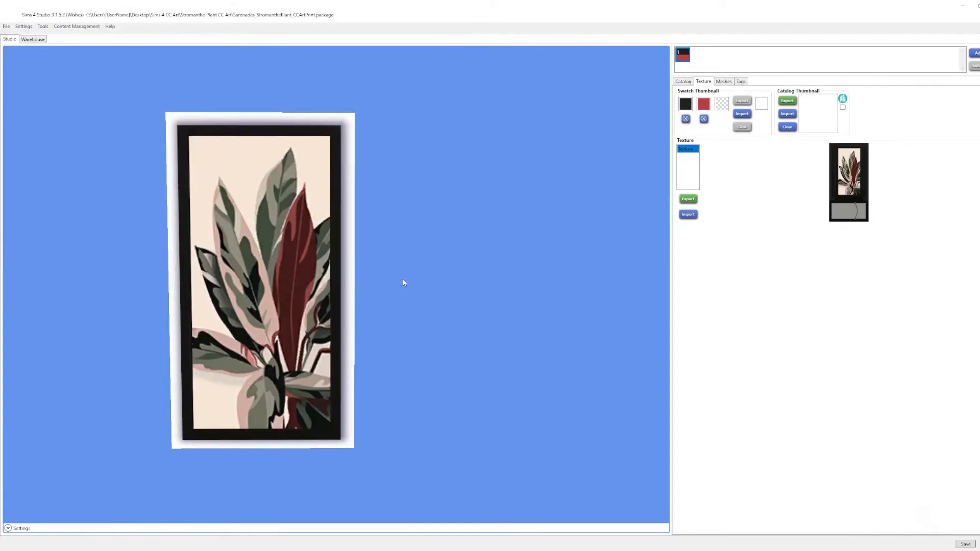
pyautogui.scroll(-5, 404, 282)
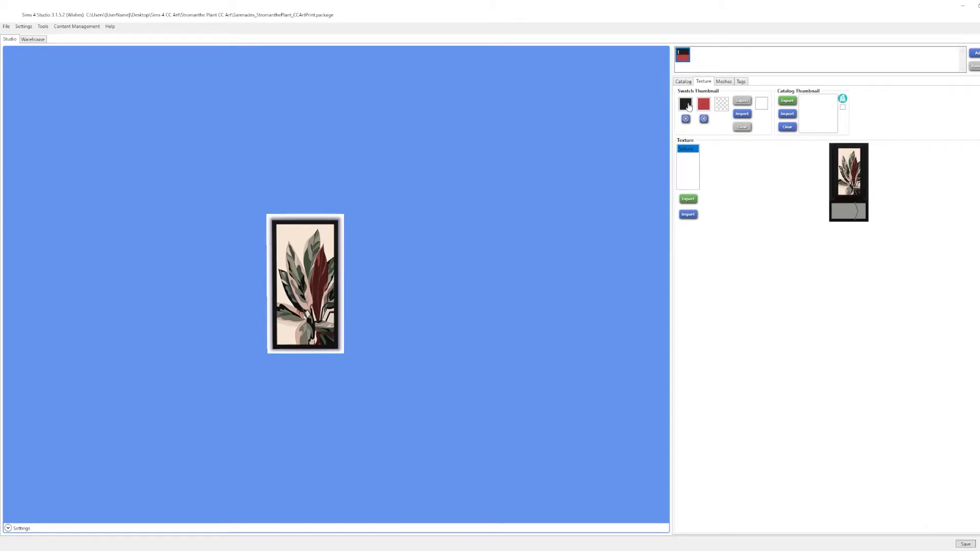
# - Change the red half of the swatch thumbnail to a muted green that suits the plant artwork
pyautogui.click(704, 107)
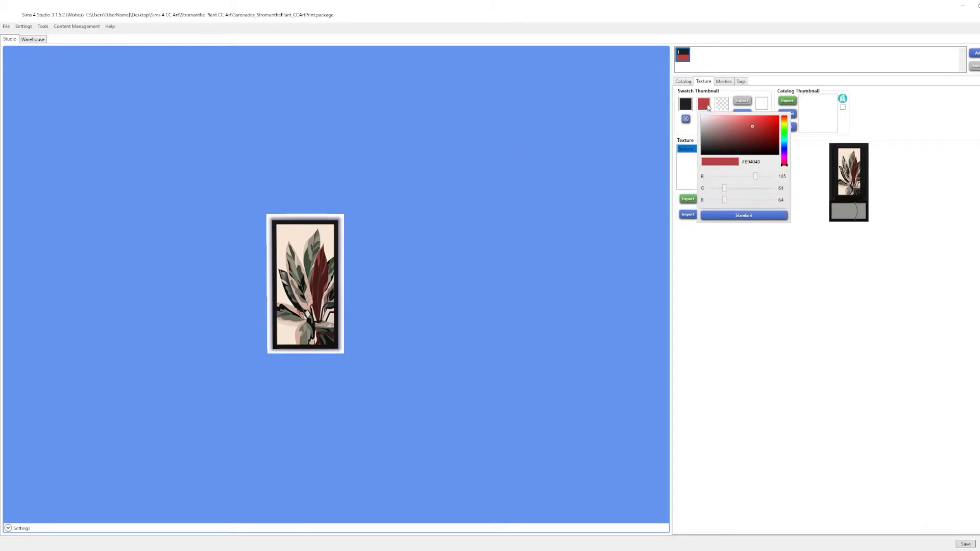
pyautogui.moveTo(745, 129)
pyautogui.mouseDown()
pyautogui.moveTo(750, 147)
pyautogui.moveTo(718, 125)
pyautogui.mouseUp()
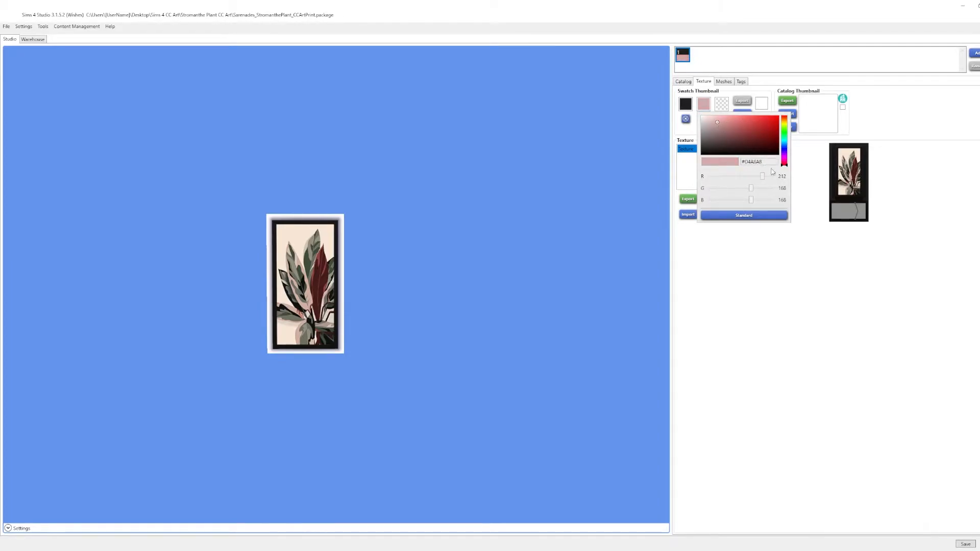
pyautogui.moveTo(785, 149); pyautogui.dragTo(788, 130)
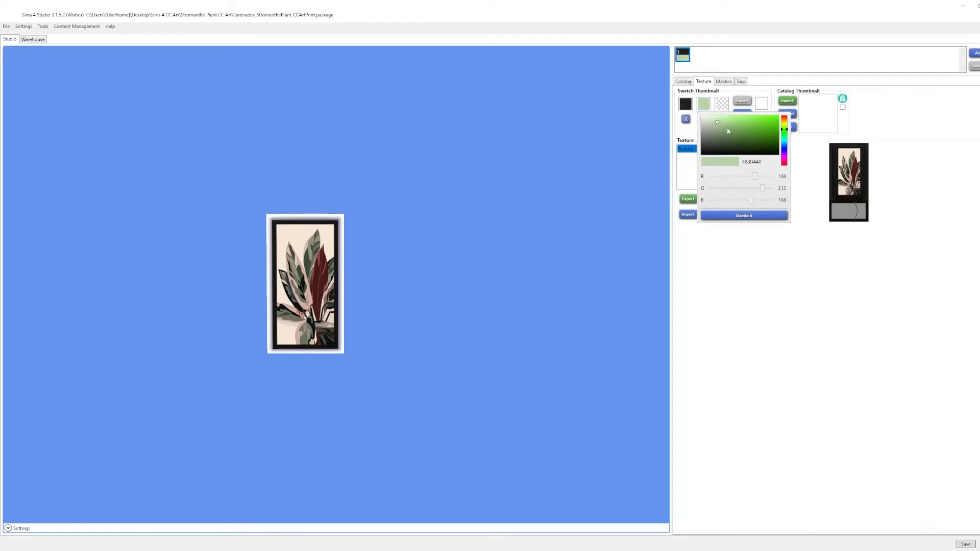
pyautogui.moveTo(727, 127)
pyautogui.mouseDown()
pyautogui.moveTo(719, 134)
pyautogui.moveTo(728, 139)
pyautogui.moveTo(721, 132)
pyautogui.mouseUp()
pyautogui.click(793, 129)
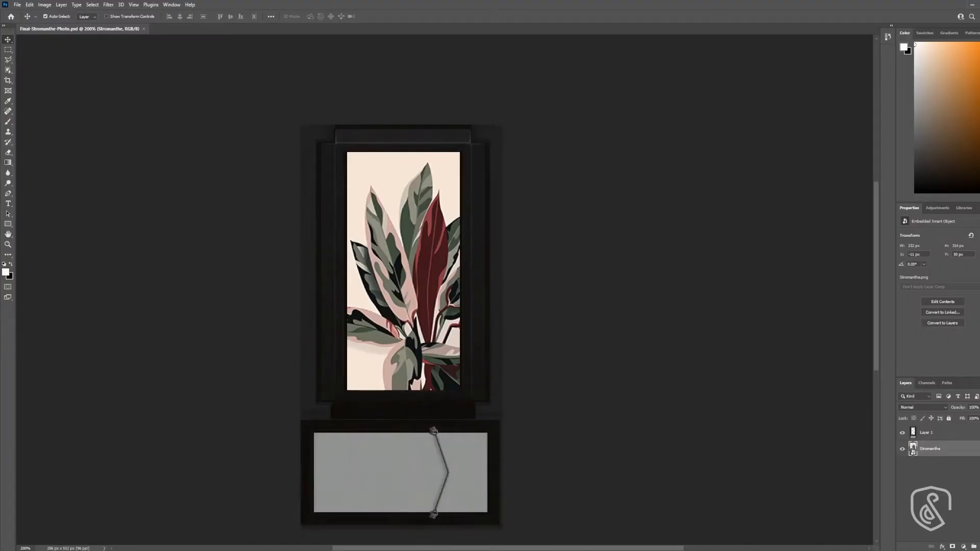
# - Open SourcePhoto.png from the Stromanthe Plant CC Art folder in Photoshop
pyautogui.moveTo(0, 378); pyautogui.dragTo(455, 175)
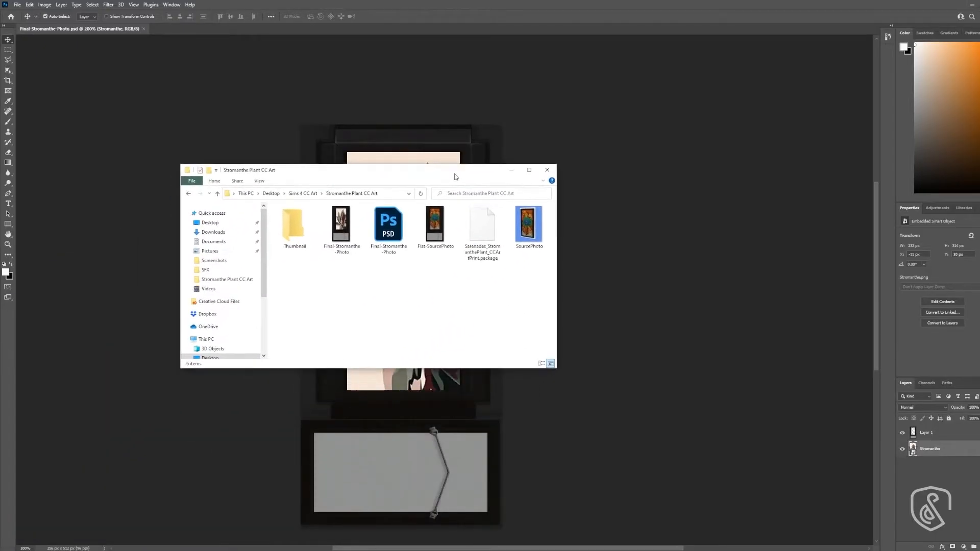
pyautogui.rightClick(529, 225)
pyautogui.moveTo(625, 351)
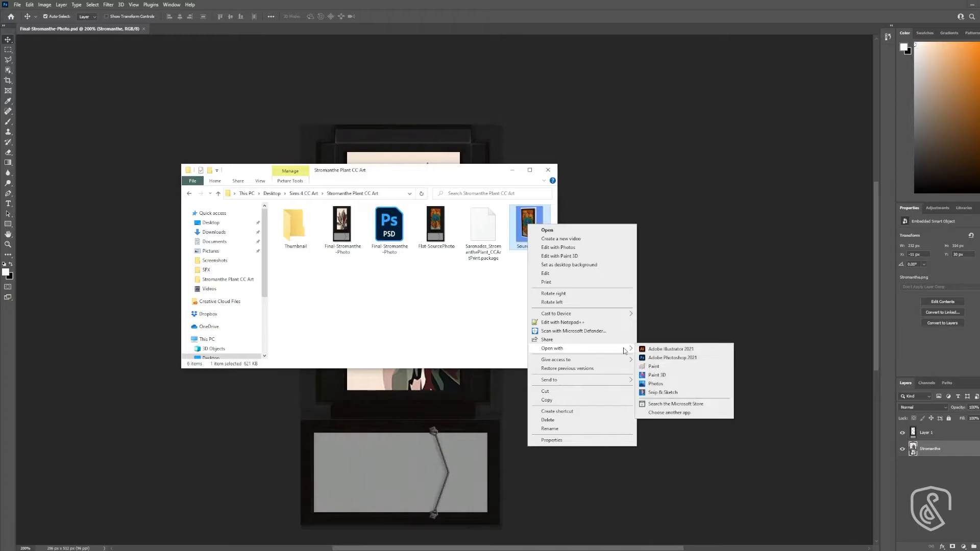
pyautogui.click(663, 347)
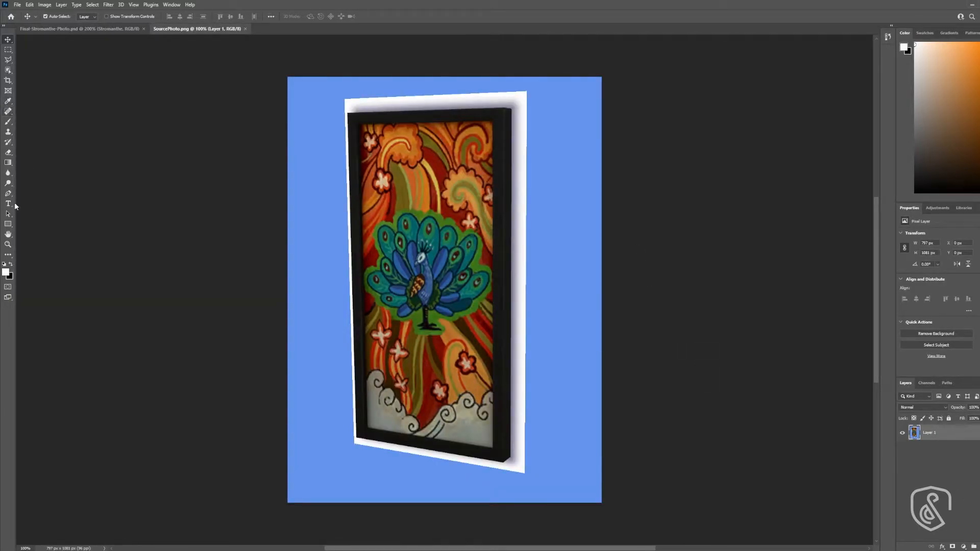
# - Delete rectangular strips of the blue background to the right of and above the framed peacock painting
pyautogui.press('m')
pyautogui.moveTo(519, 65); pyautogui.dragTo(689, 516)
pyautogui.scroll(-3, 689, 315)
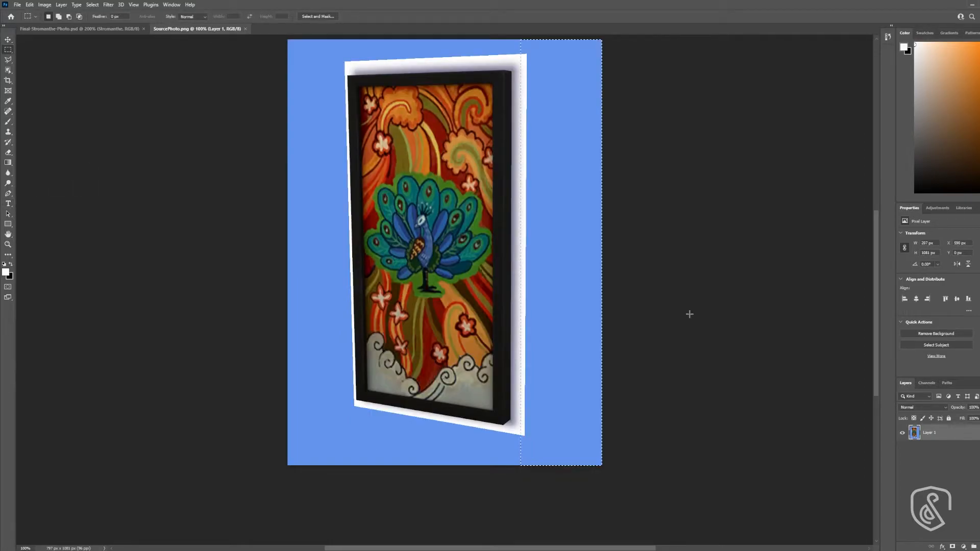
pyautogui.scroll(1, 690, 311)
pyautogui.press('Delete')
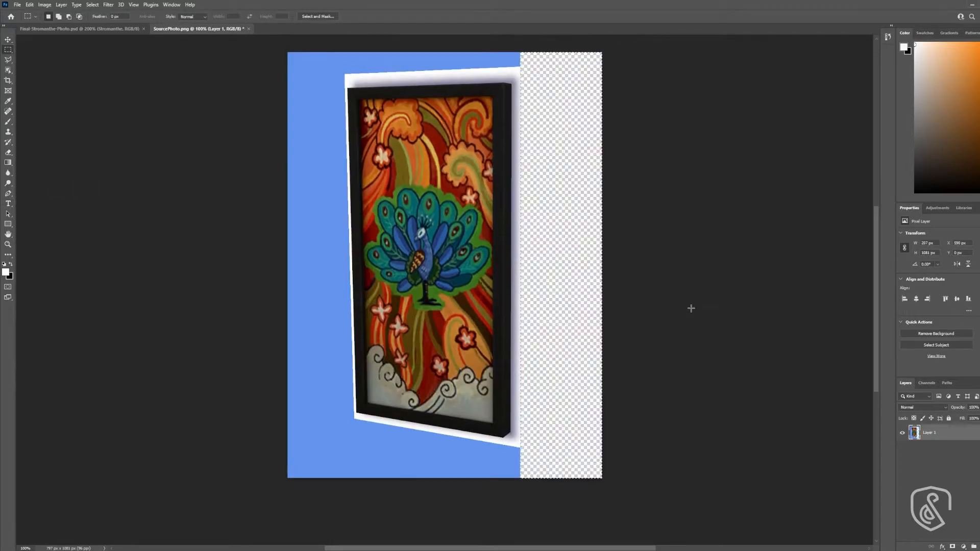
pyautogui.scroll(1, 545, 166)
pyautogui.moveTo(214, 57); pyautogui.dragTo(542, 85)
pyautogui.press('Delete')
# - Delete the background strips to the left of and below the framed painting, and clear the selection
pyautogui.moveTo(258, 62); pyautogui.dragTo(345, 510)
pyautogui.press('Delete')
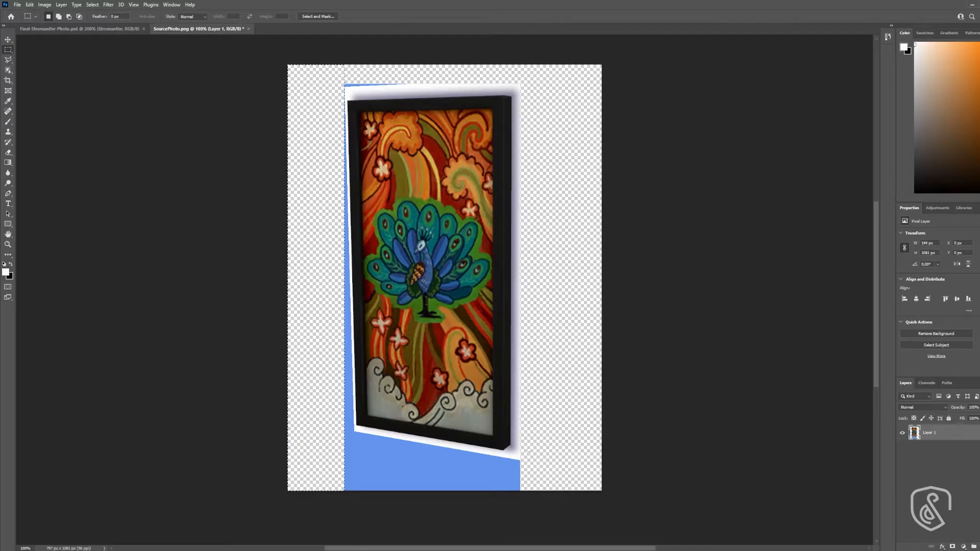
pyautogui.moveTo(552, 504); pyautogui.dragTo(310, 462)
pyautogui.press('Delete')
pyautogui.hotkey('ctrl', 'd')
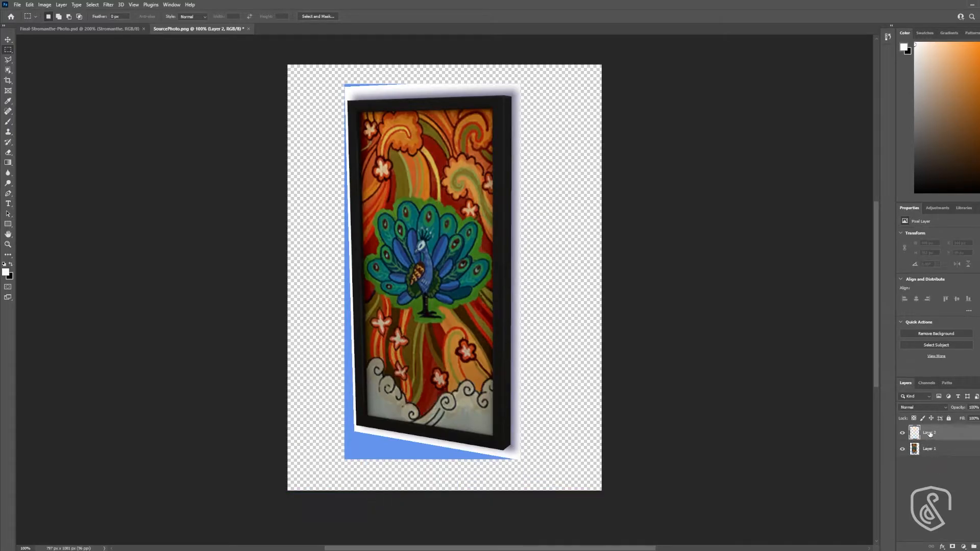
# - Place an empty layer beneath the painting layer and fill it with a medium brown
pyautogui.moveTo(929, 433); pyautogui.dragTo(935, 466)
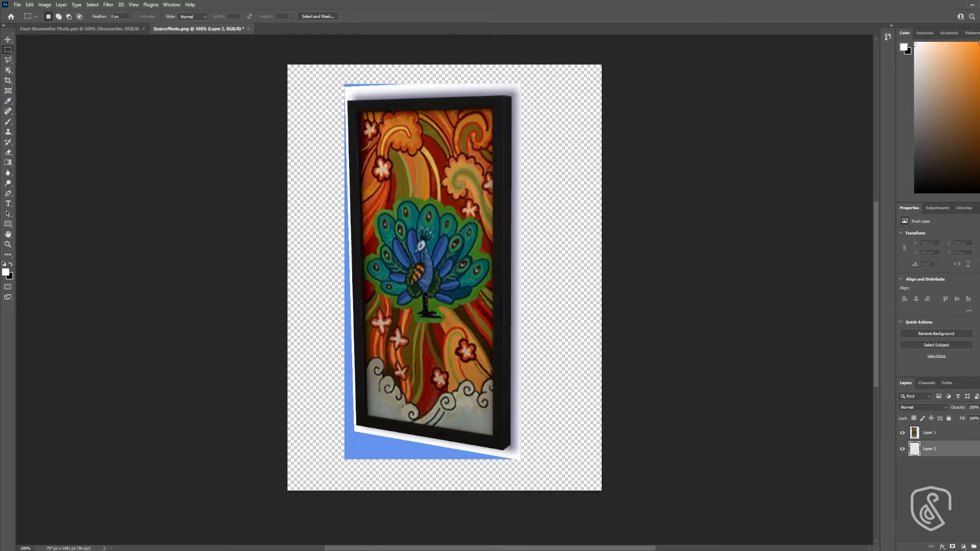
pyautogui.click(955, 116)
pyautogui.hotkey('ctrl', 'BackSpace')
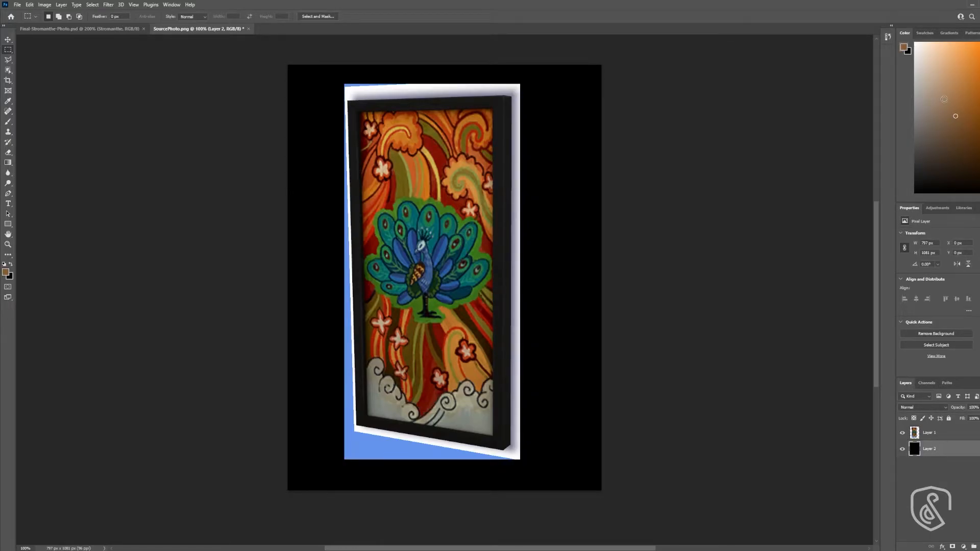
pyautogui.hotkey('alt', 'BackSpace')
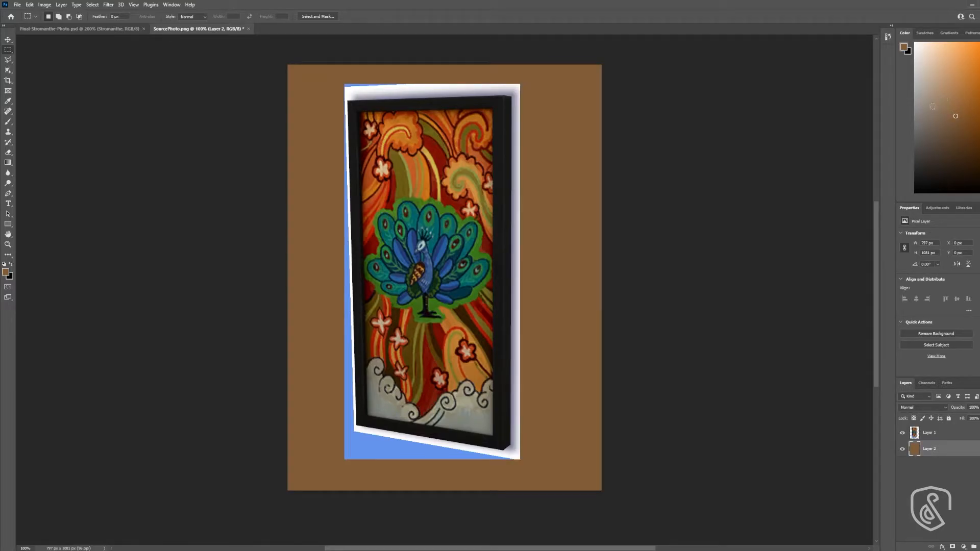
# - Start a Pen tool path on the painting layer, placing anchors at the two lower-right corners of the frame
pyautogui.press('z')
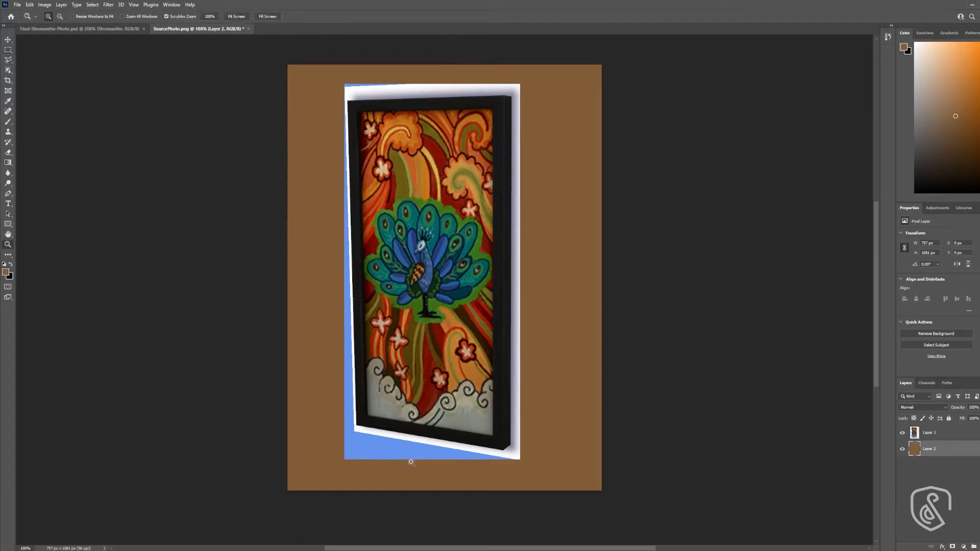
pyautogui.click(421, 460)
pyautogui.click(421, 460)
pyautogui.click(930, 434)
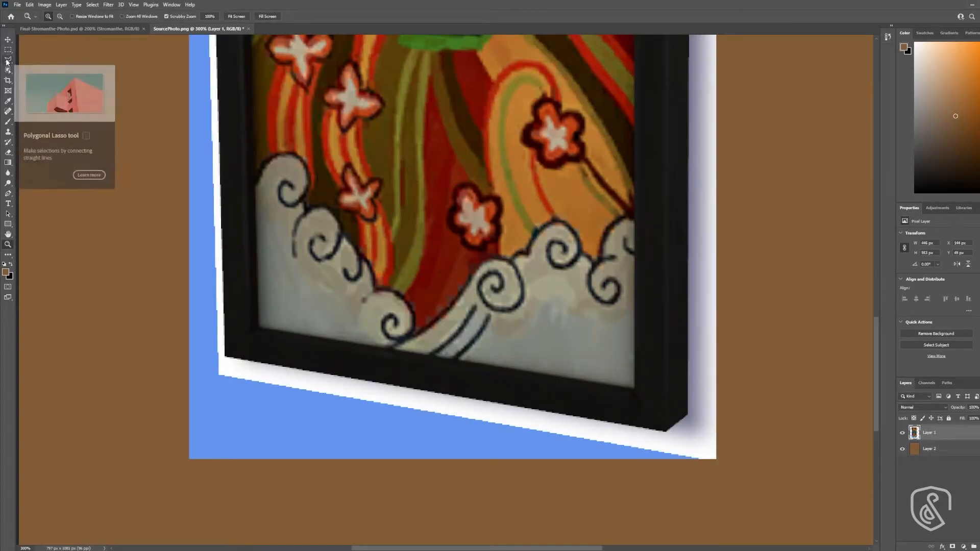
pyautogui.press('p')
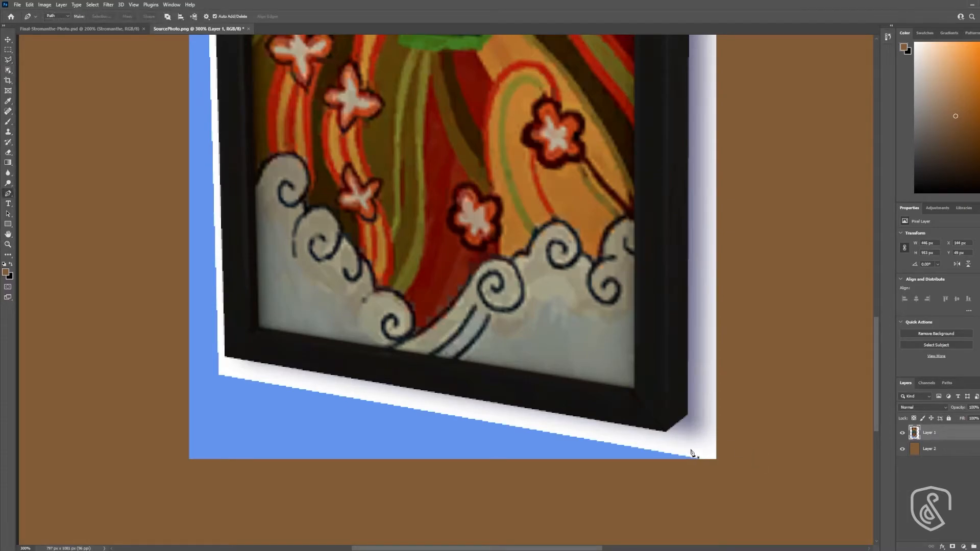
pyautogui.click(665, 431)
pyautogui.click(688, 416)
pyautogui.scroll(3, 750, 403)
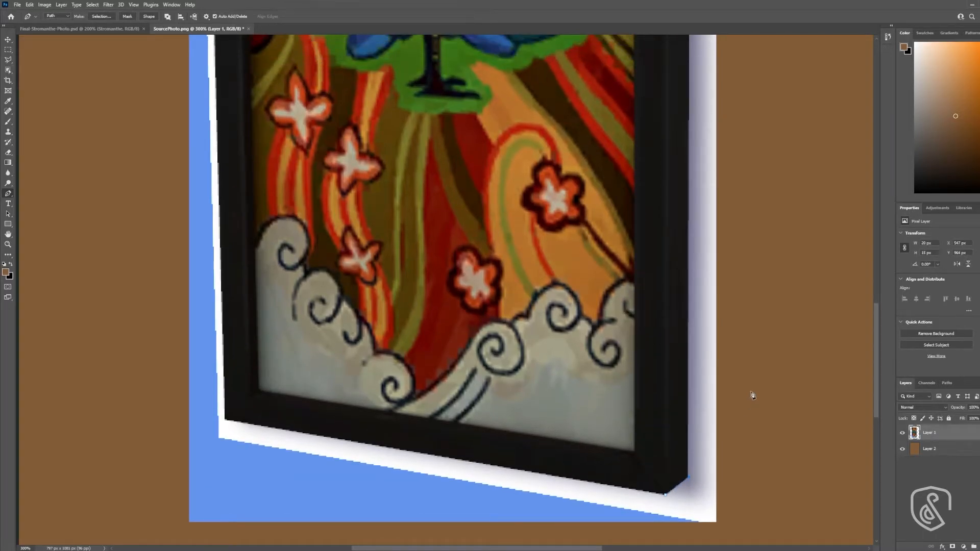
pyautogui.scroll(-1, 752, 395)
pyautogui.scroll(5, 667, 247)
pyautogui.scroll(8, 625, 101)
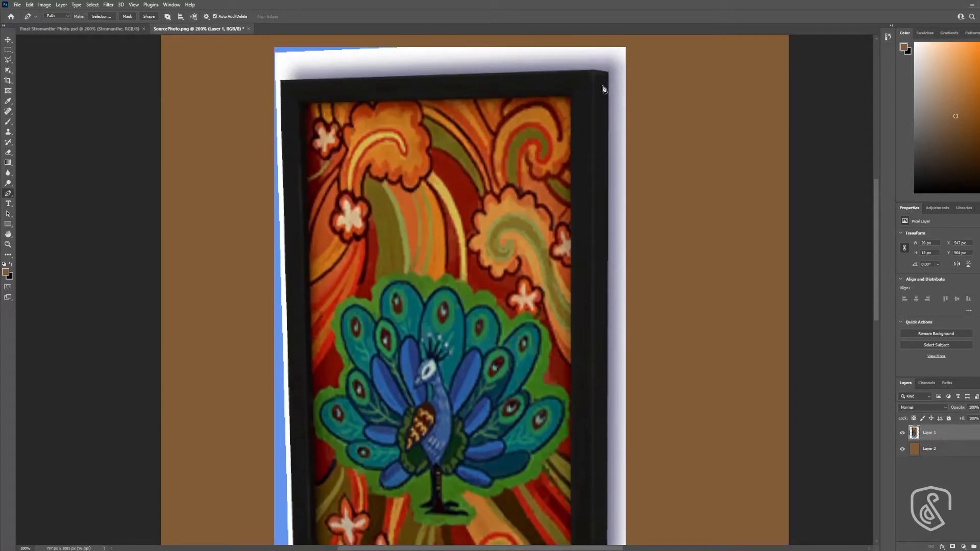
# - Continue the path around the frame's top corners and lower-left corner, and close it at the starting anchor
pyautogui.click(609, 73)
pyautogui.click(593, 70)
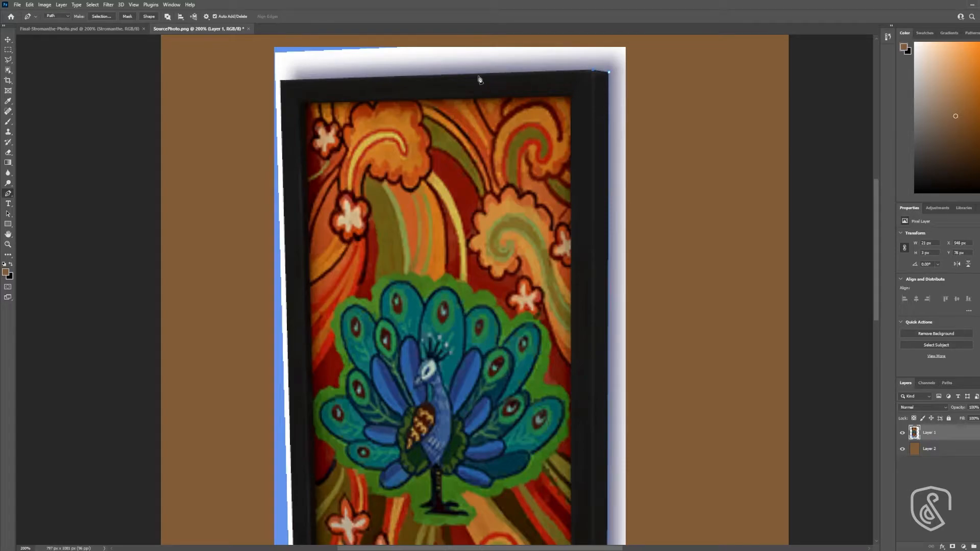
pyautogui.click(280, 83)
pyautogui.scroll(-8, 297, 434)
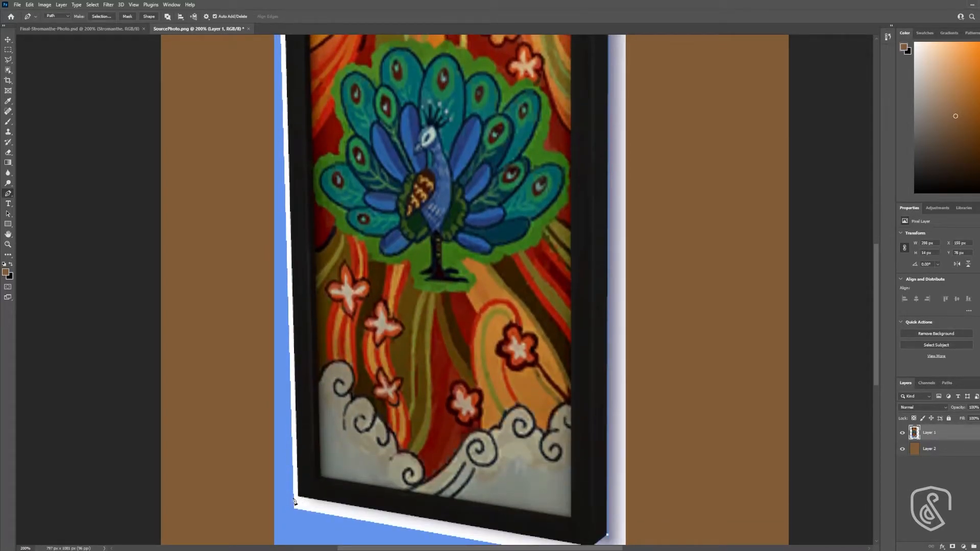
pyautogui.click(300, 501)
pyautogui.scroll(-2, 300, 501)
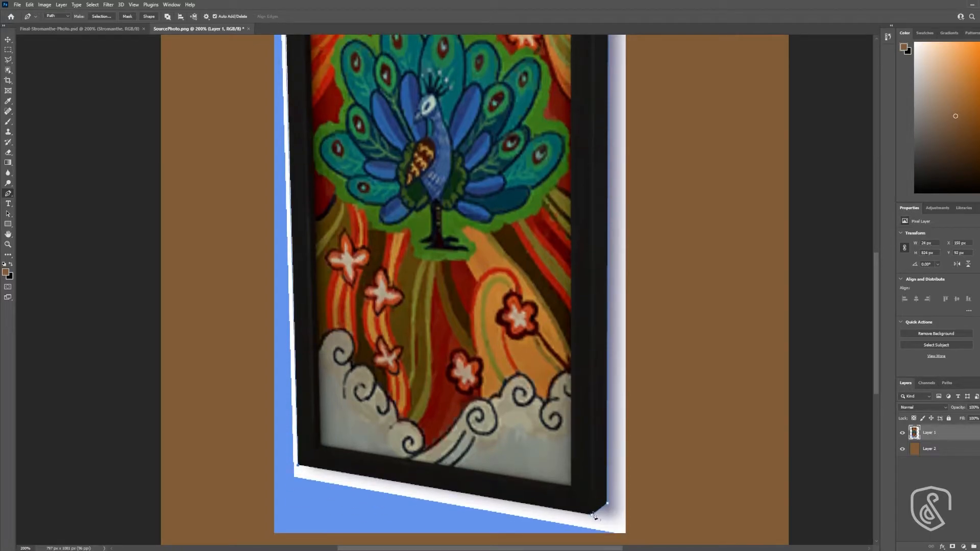
pyautogui.click(592, 518)
# - Load the frame path as a selection, invert it, and fill everything outside the frame with brown
pyautogui.click(950, 383)
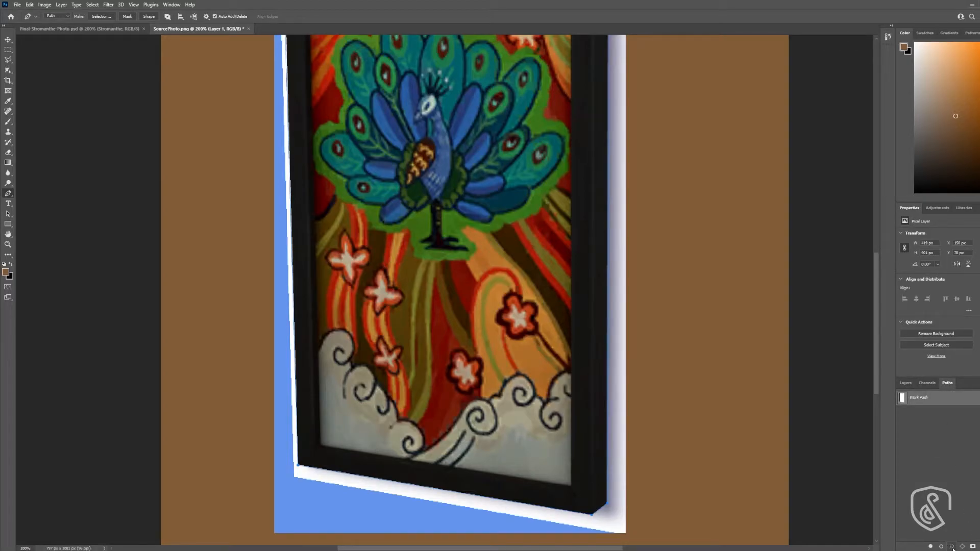
pyautogui.click(951, 547)
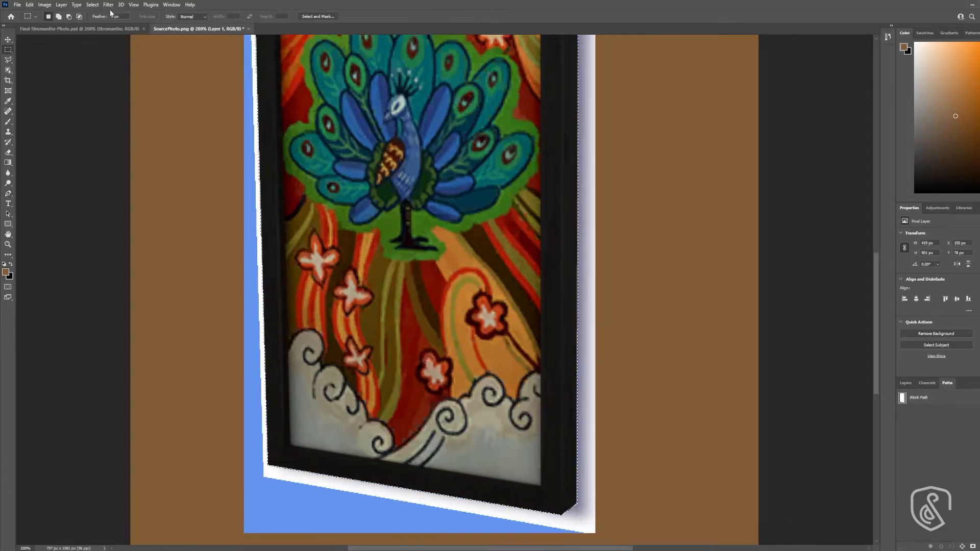
pyautogui.click(92, 5)
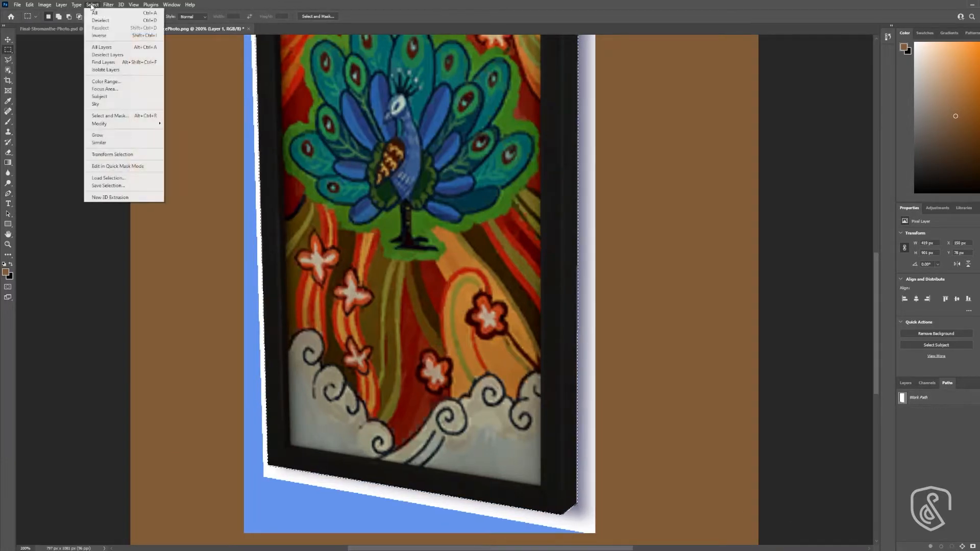
pyautogui.click(106, 37)
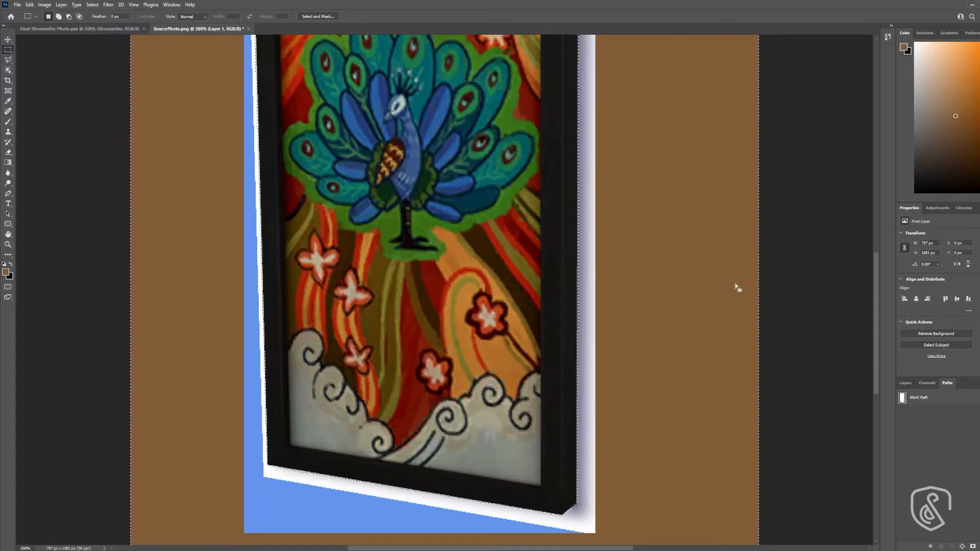
pyautogui.hotkey('alt', 'BackSpace')
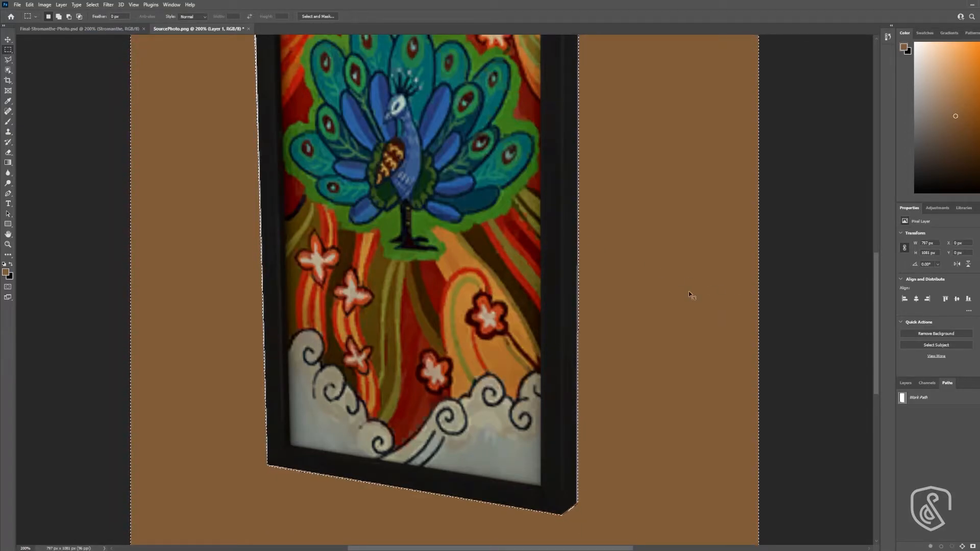
pyautogui.hotkey('ctrl', 'd')
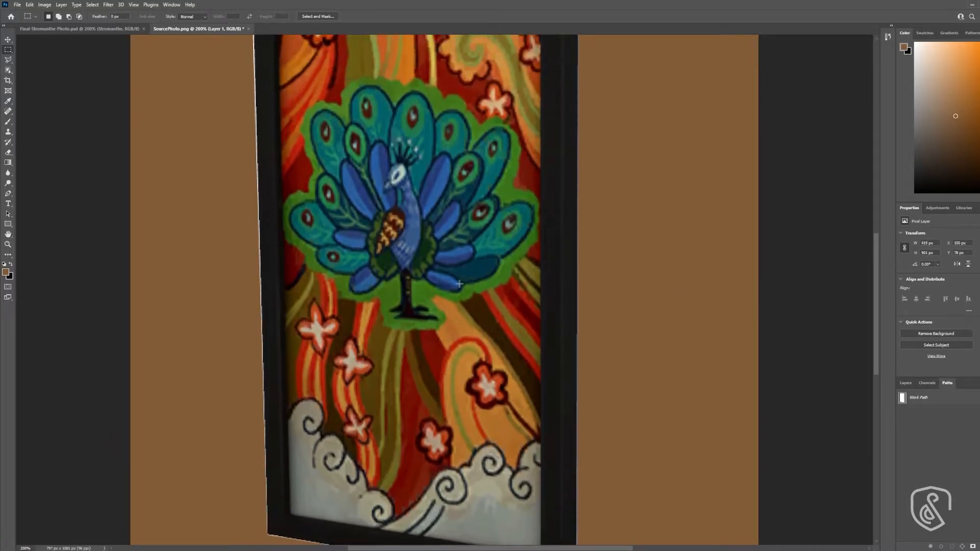
# - Show the rulers and place a vertical guide along the left edge of the picture frame
pyautogui.scroll(1, 459, 271)
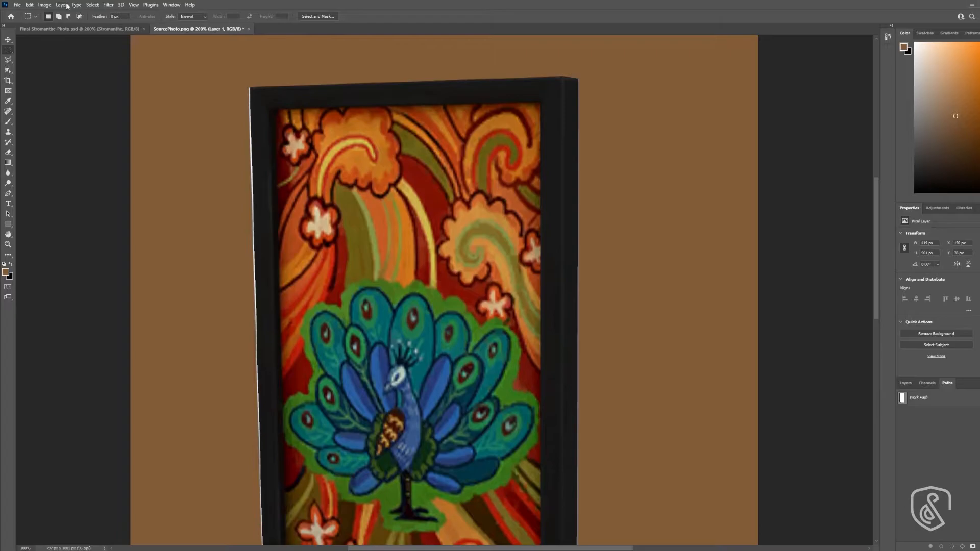
pyautogui.click(9, 41)
pyautogui.scroll(-1, 289, 143)
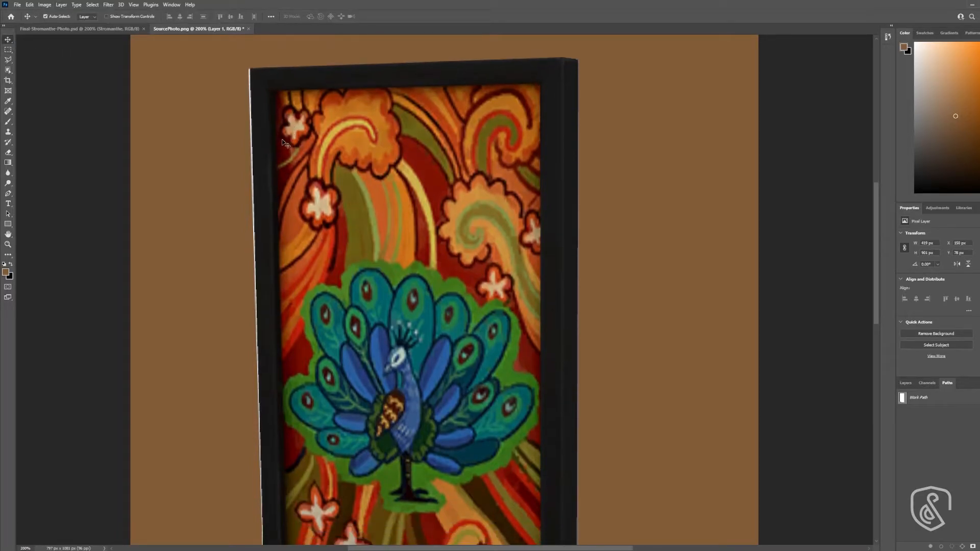
pyautogui.scroll(-1, 321, 93)
pyautogui.hotkey('ctrl', '-')
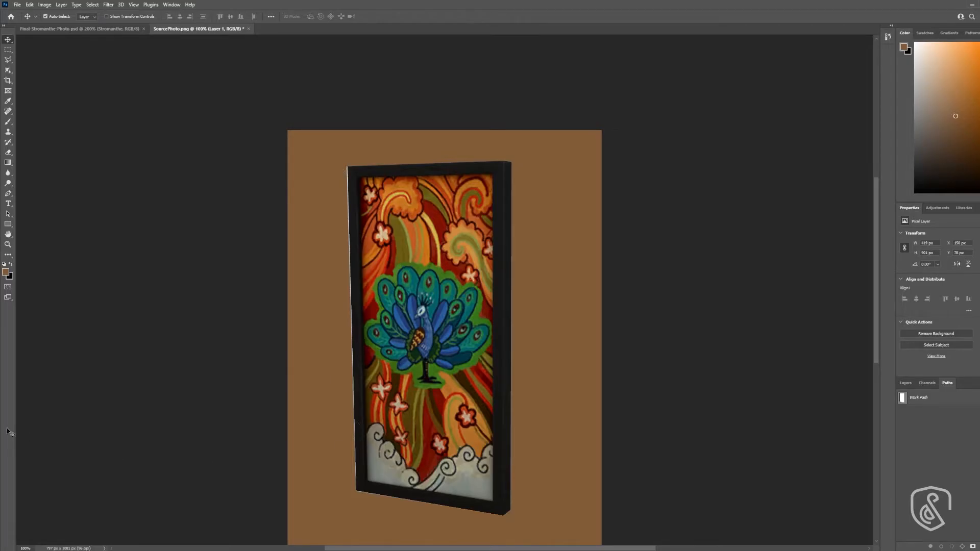
pyautogui.hotkey('ctrl', 'r')
pyautogui.moveTo(20, 374); pyautogui.dragTo(350, 374)
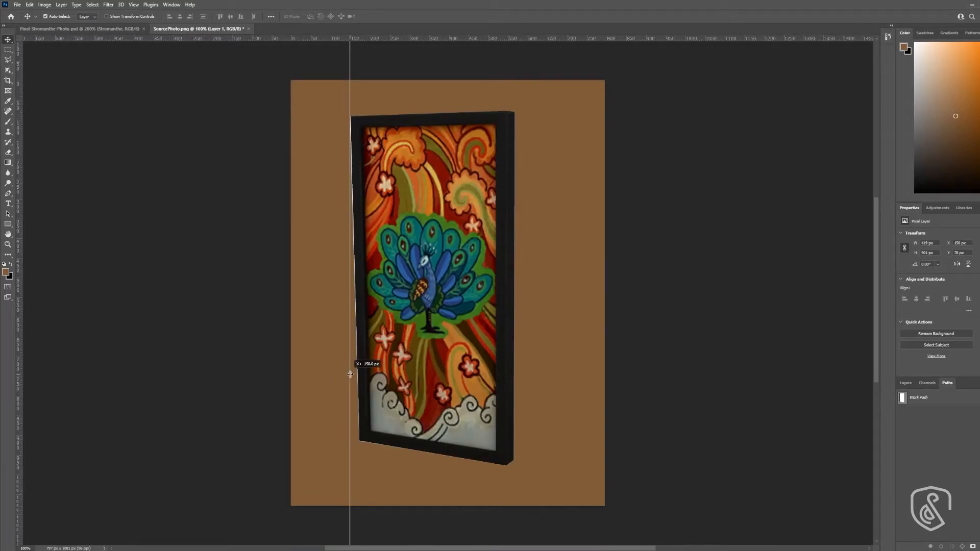
pyautogui.scroll(1, 350, 378)
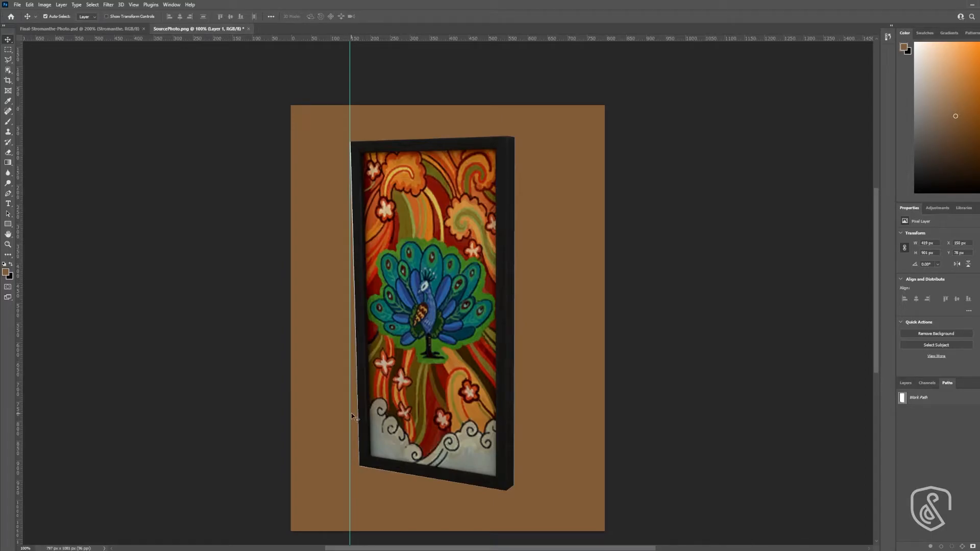
pyautogui.press('z')
pyautogui.click(455, 392)
pyautogui.scroll(-5, 461, 386)
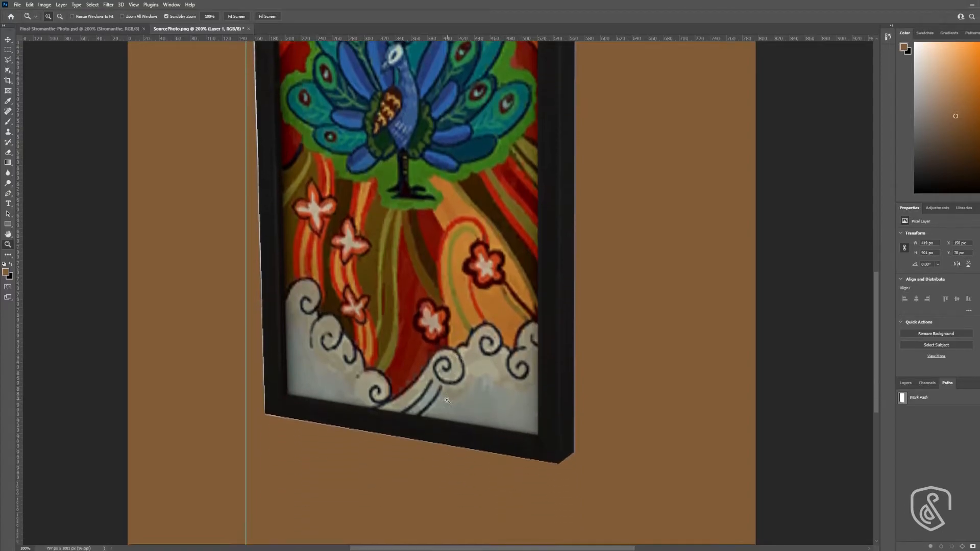
# - Erase the light fringe along the frame's bottom edge on Layer 1 with a straight Eraser stroke
pyautogui.click(442, 403)
pyautogui.click(902, 384)
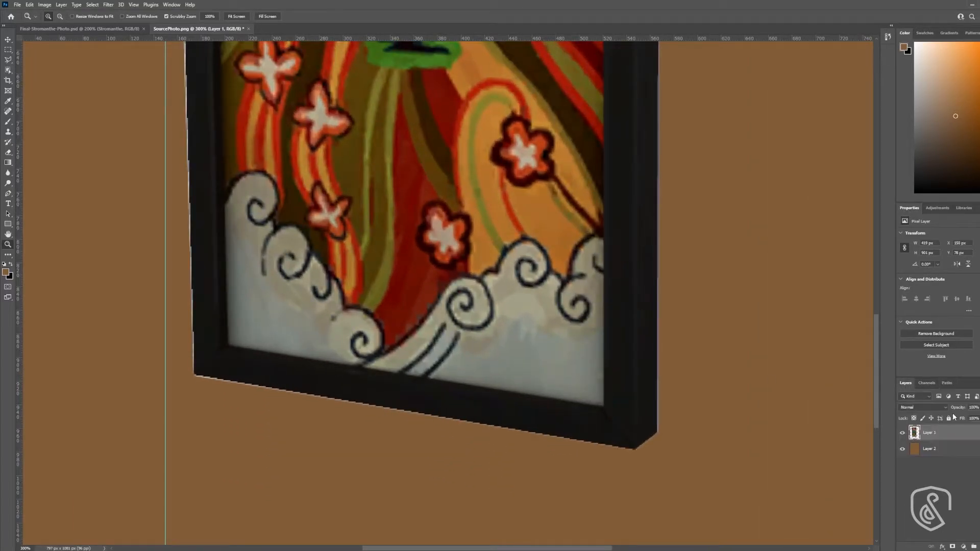
pyautogui.press('e')
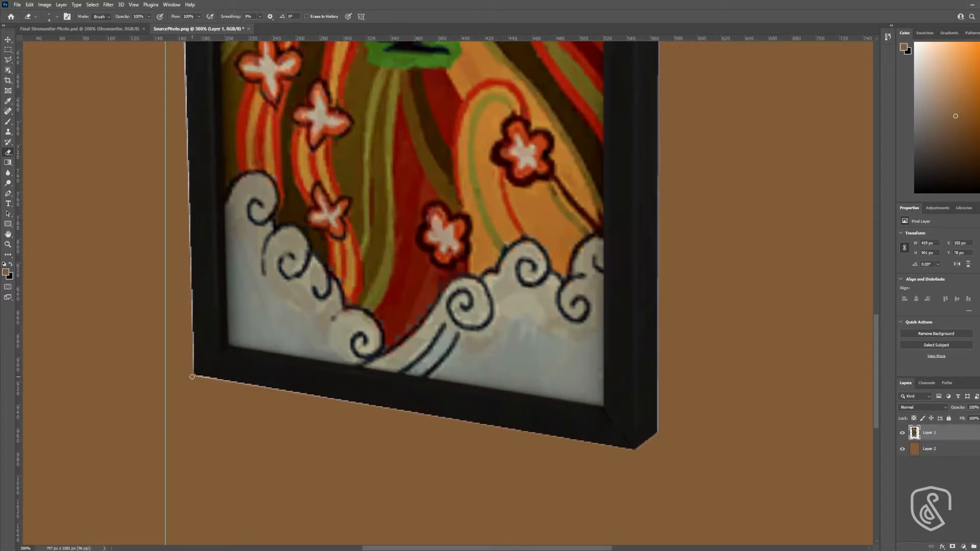
pyautogui.keyDown('shift'); pyautogui.click(638, 455); pyautogui.keyUp('shift')
pyautogui.keyDown('shift'); pyautogui.click(635, 453); pyautogui.keyUp('shift')
pyautogui.keyDown('shift'); pyautogui.click(191, 376); pyautogui.keyUp('shift')
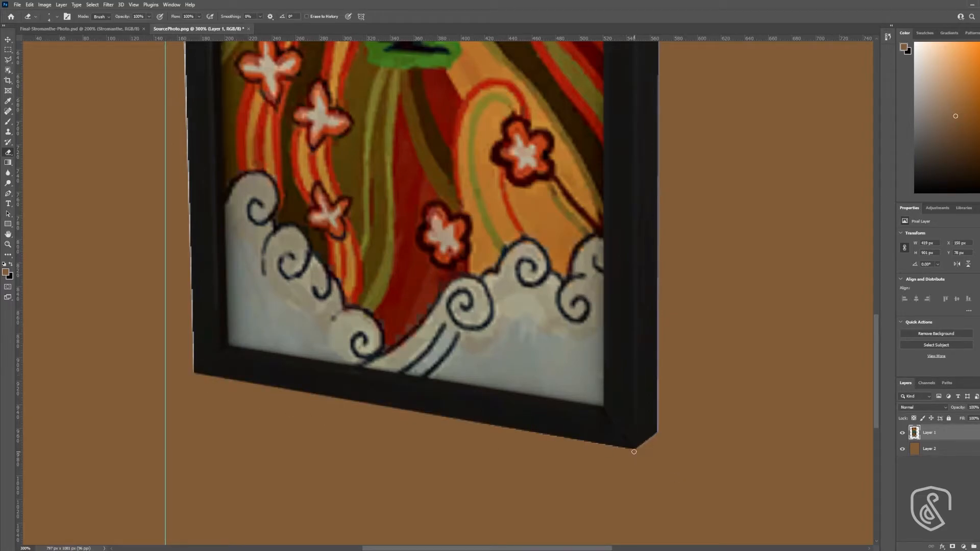
# - Erase the light fringe around the frame's lower-right corner and along its right edge
pyautogui.scroll(1, 692, 434)
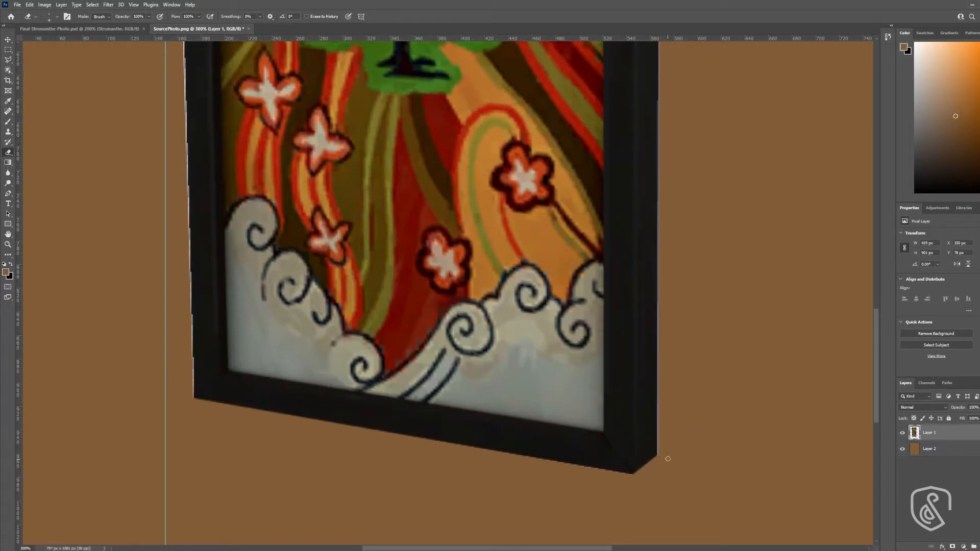
pyautogui.hotkey('ctrl', '-')
pyautogui.scroll(3, 637, 146)
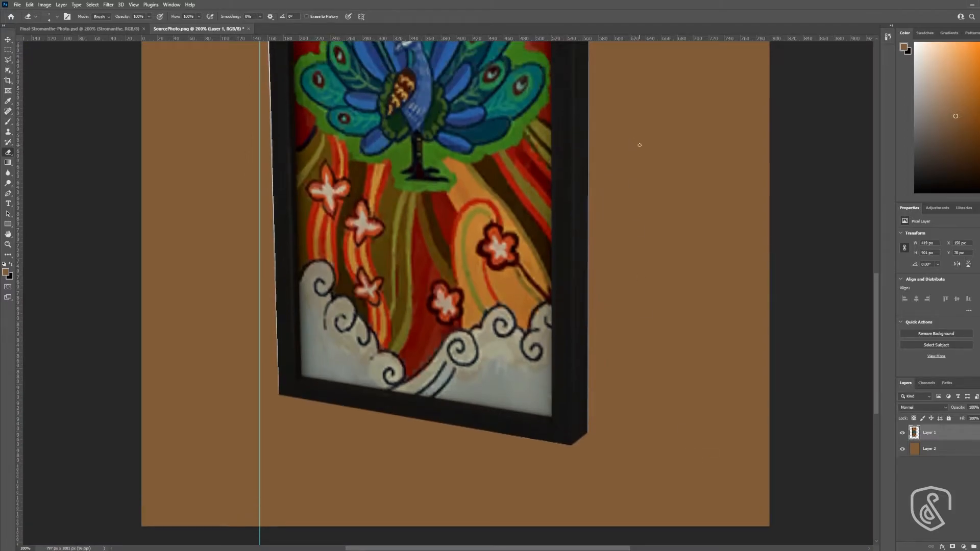
pyautogui.scroll(5, 639, 145)
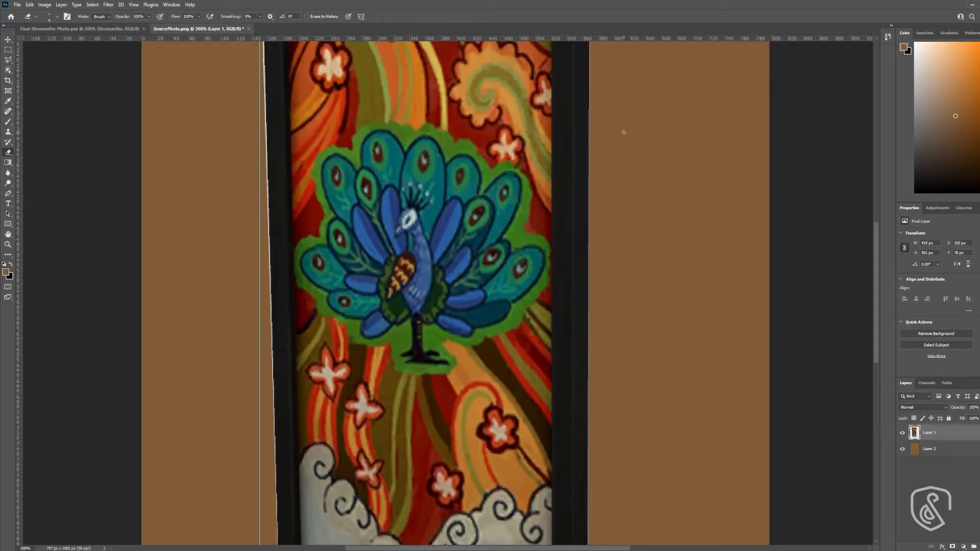
pyautogui.scroll(6, 623, 132)
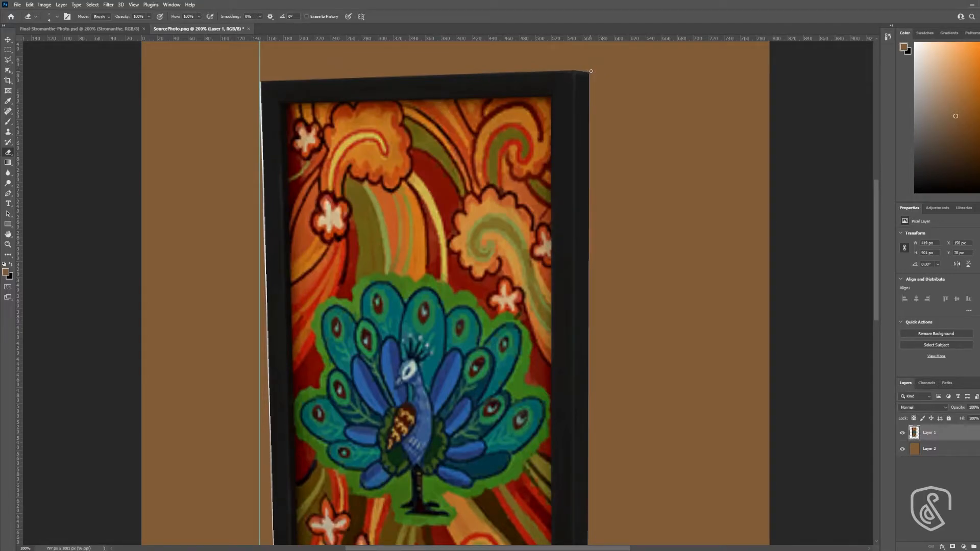
pyautogui.scroll(-10, 664, 245)
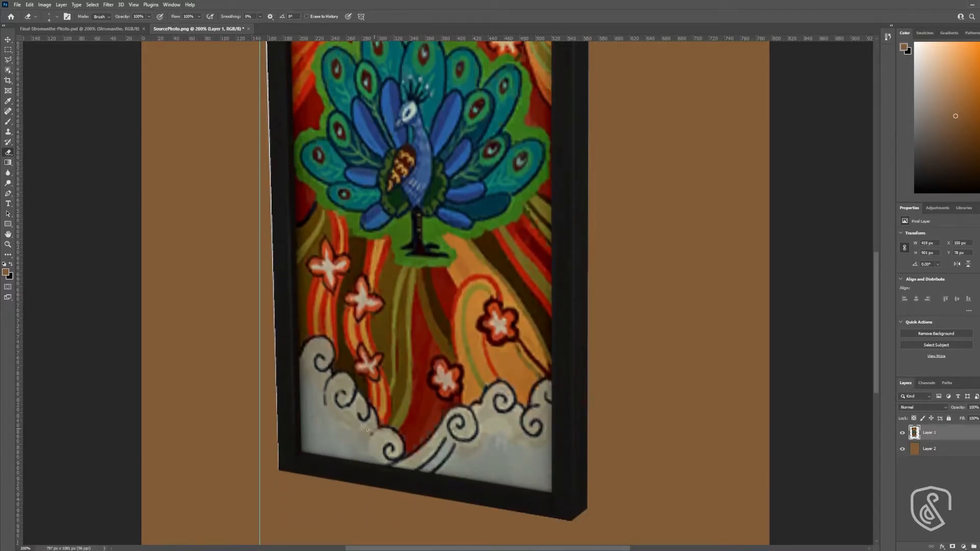
# - Remove the vertical guide and erase the light fringe along the frame's left edge from the upper to the lower corner
pyautogui.scroll(2, 266, 465)
pyautogui.scroll(8, 276, 509)
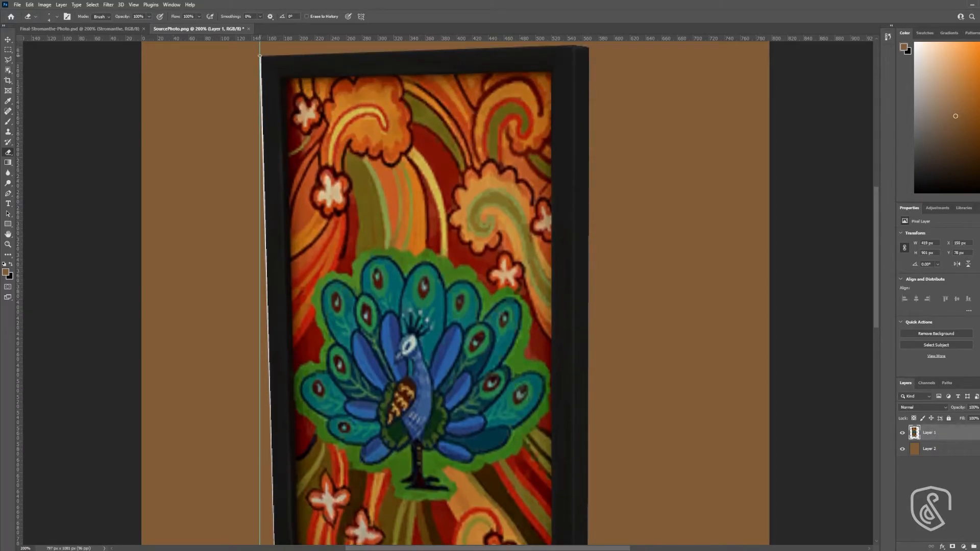
pyautogui.keyDown('shift'); pyautogui.click(260, 55); pyautogui.keyUp('shift')
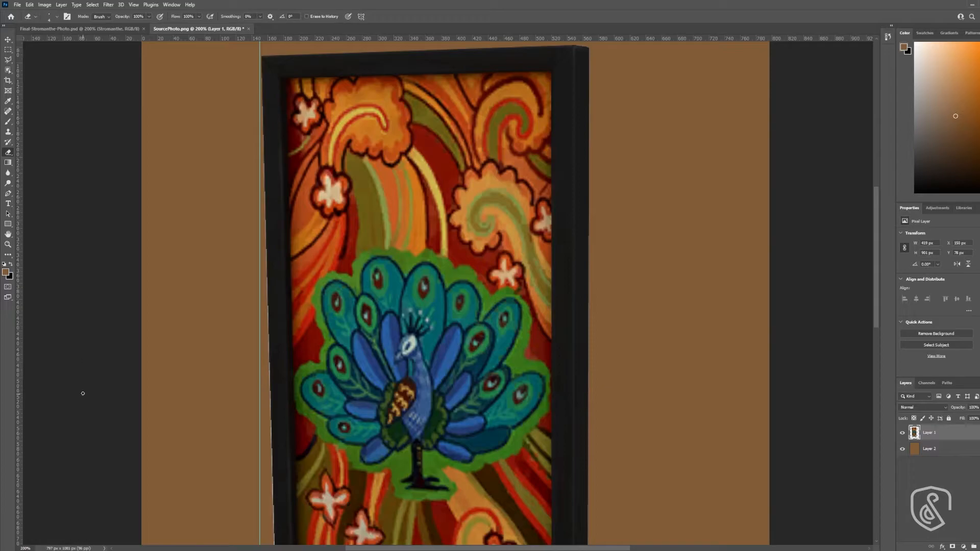
pyautogui.click(9, 40)
pyautogui.moveTo(259, 172); pyautogui.dragTo(18, 196)
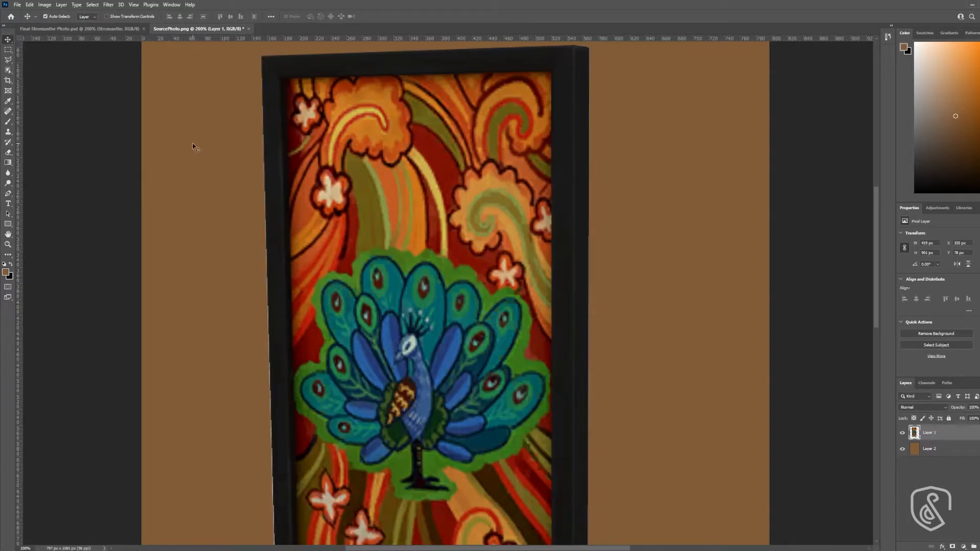
pyautogui.press('e')
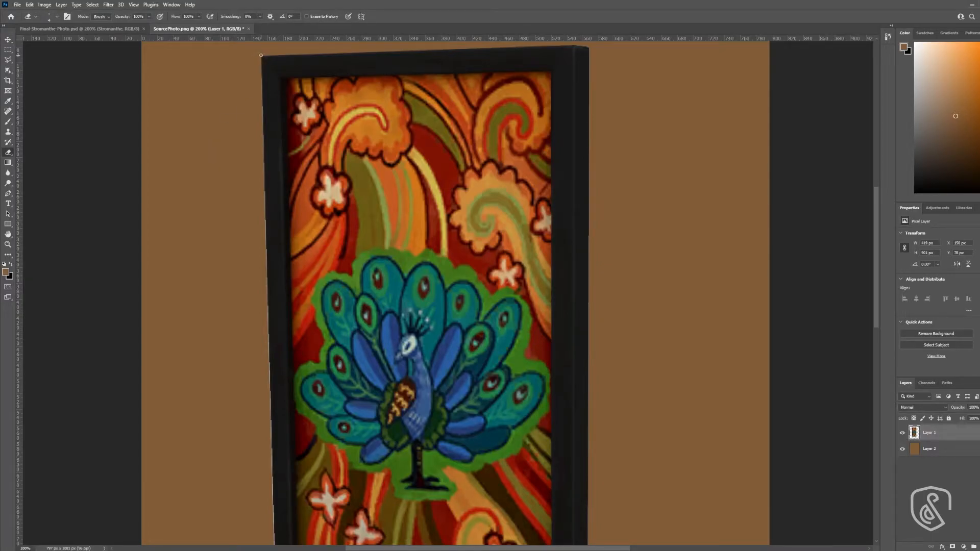
pyautogui.scroll(-7, 271, 434)
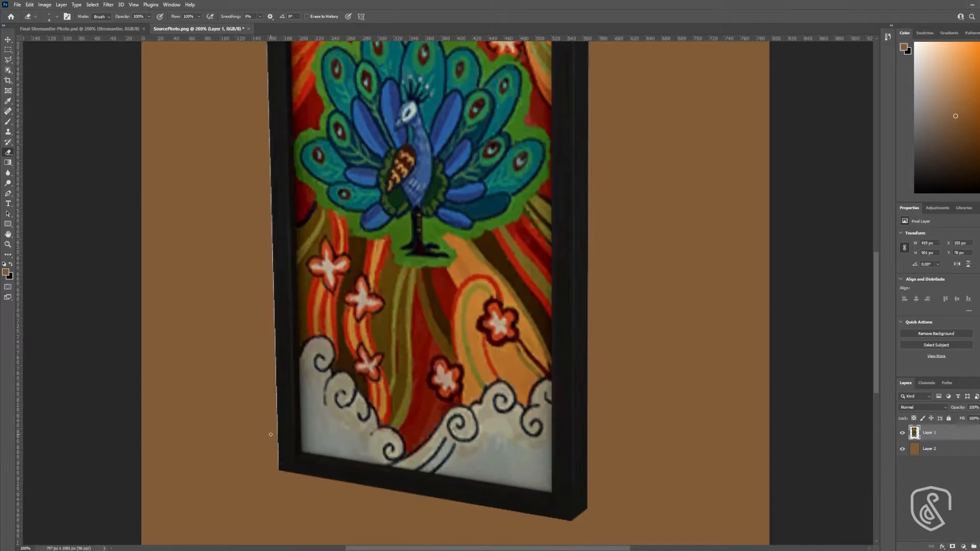
pyautogui.keyDown('shift'); pyautogui.click(279, 473); pyautogui.keyUp('shift')
pyautogui.hotkey('ctrl', '-')
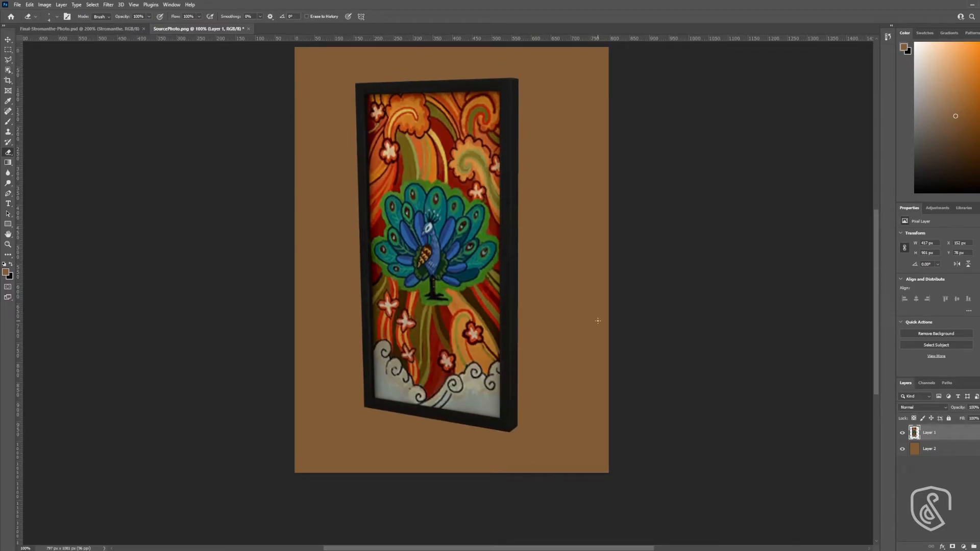
# - Distort the frame layer's lower-left corner outward so its left side lines up with a temporary vertical guide, and remove the guide
pyautogui.press('v')
pyautogui.moveTo(20, 323); pyautogui.dragTo(353, 304)
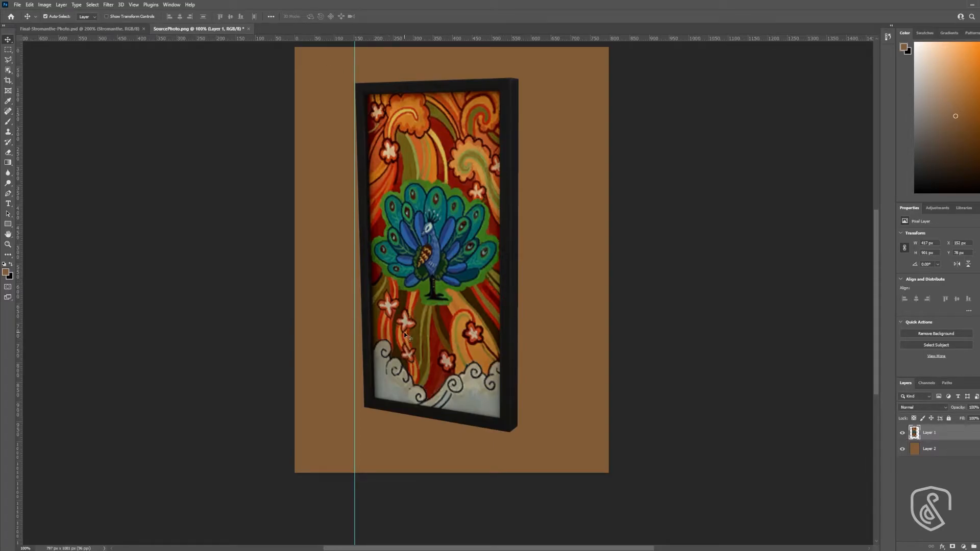
pyautogui.scroll(1, 428, 327)
pyautogui.hotkey('ctrl', 't')
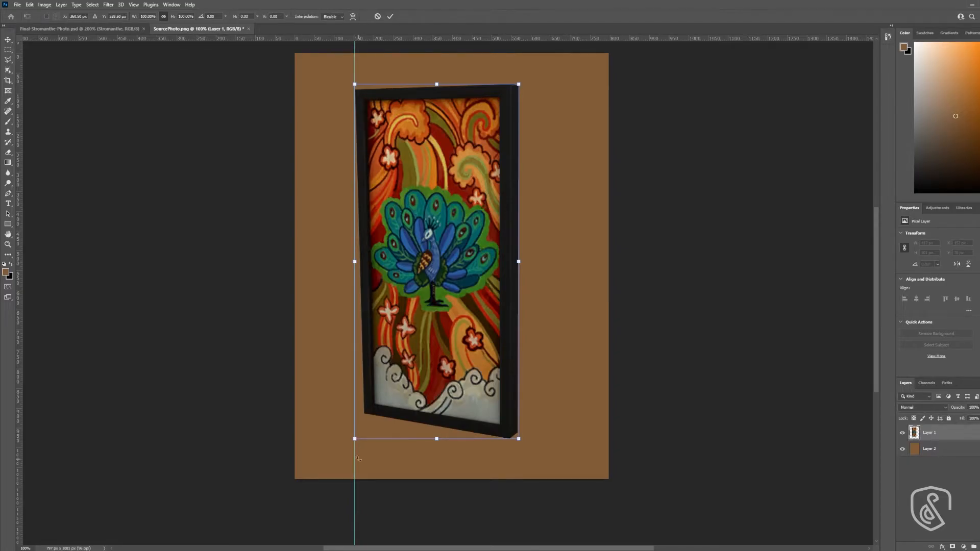
pyautogui.moveTo(355, 439)
pyautogui.mouseDown()
pyautogui.moveTo(354, 451)
pyautogui.moveTo(345, 444)
pyautogui.mouseUp()
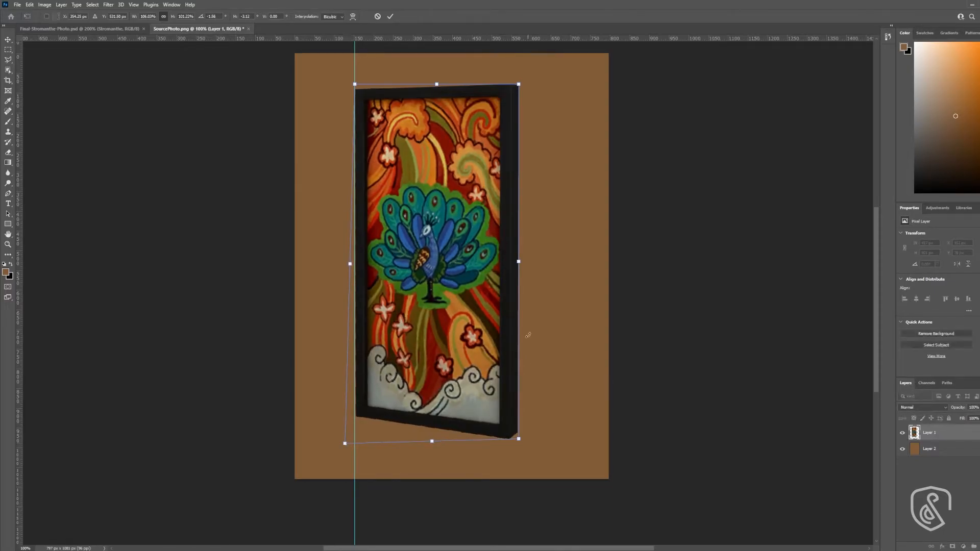
pyautogui.press('Return')
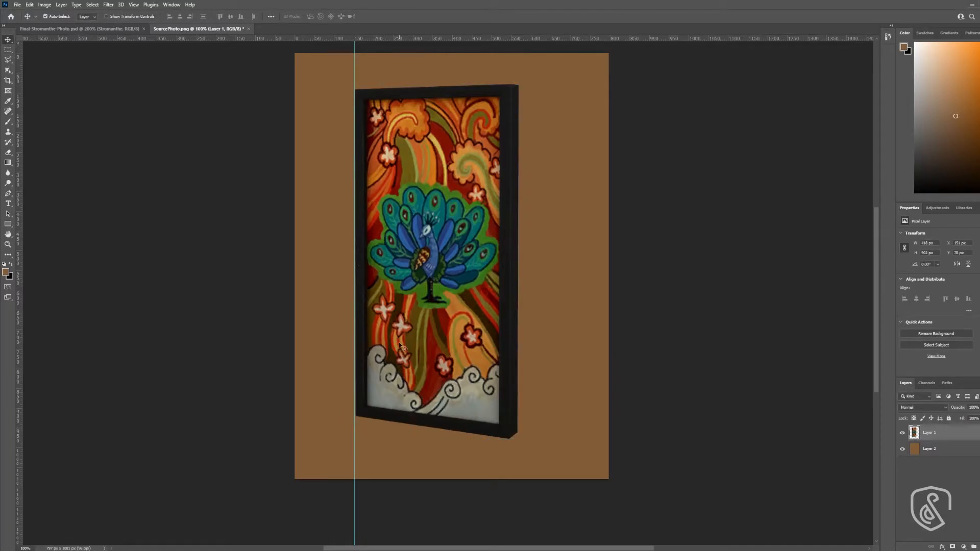
pyautogui.moveTo(355, 440); pyautogui.dragTo(51, 421)
# - Trace a closed Pen tool path around the peacock painting along the inner corners of the frame
pyautogui.press('z')
pyautogui.scroll(2, 464, 182)
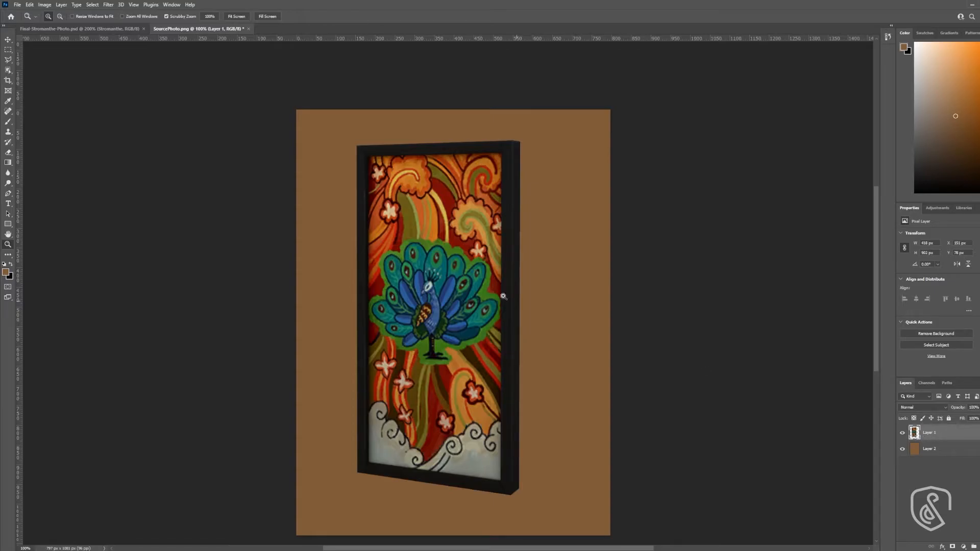
pyautogui.click(428, 211)
pyautogui.press('p')
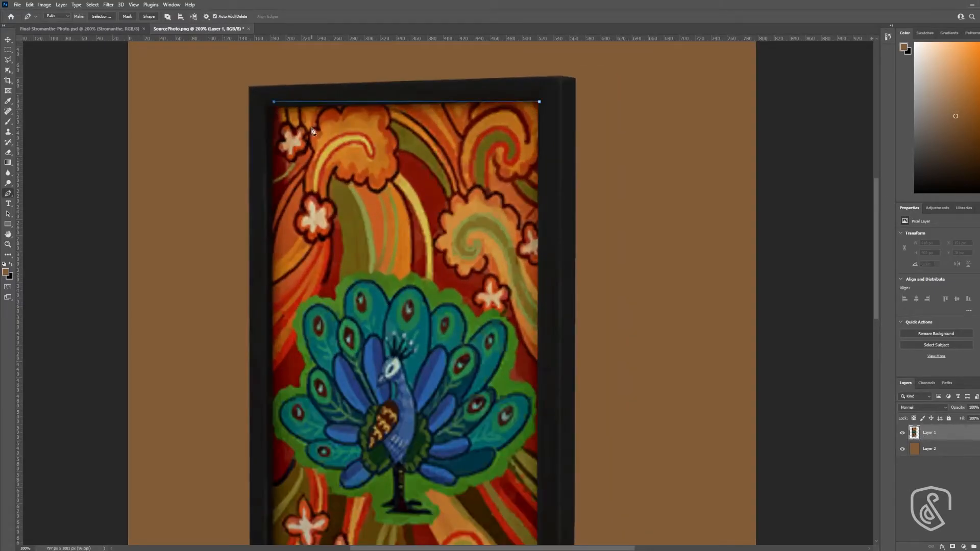
pyautogui.click(274, 112)
pyautogui.scroll(-5, 285, 306)
pyautogui.scroll(-1, 310, 443)
pyautogui.click(275, 480)
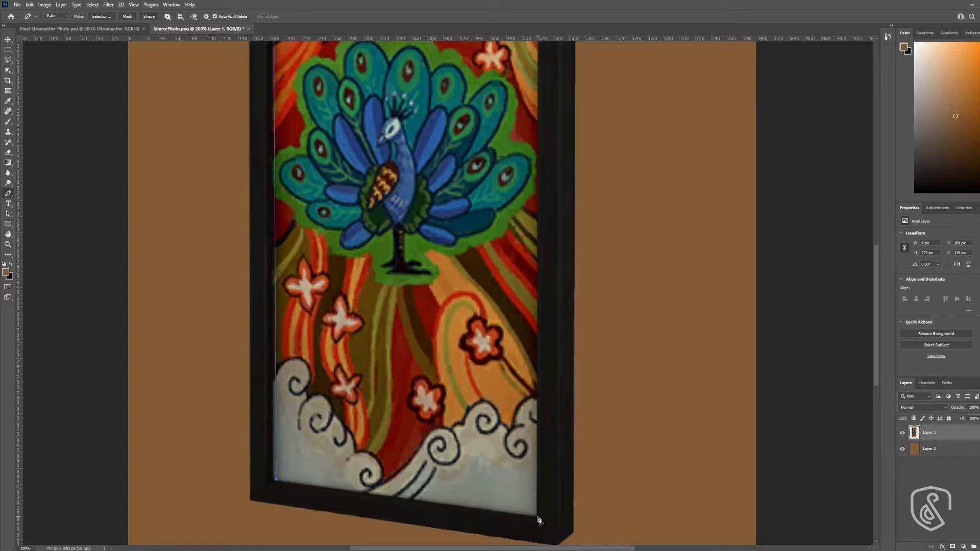
pyautogui.click(537, 518)
pyautogui.scroll(6, 599, 422)
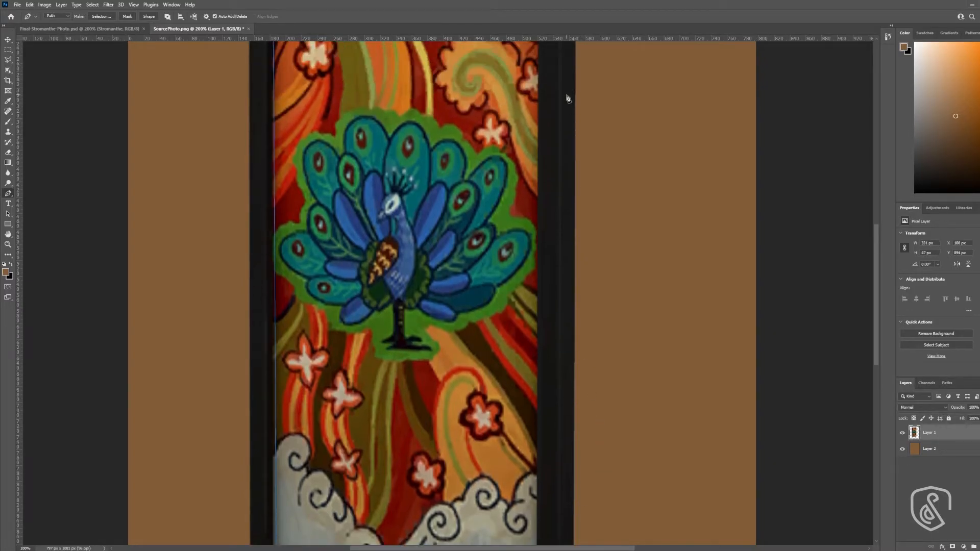
pyautogui.scroll(1, 563, 89)
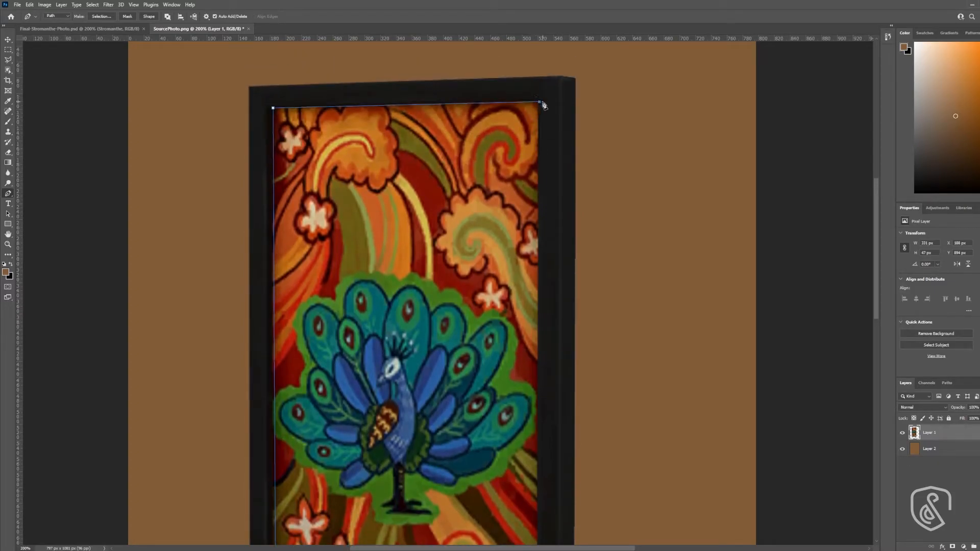
pyautogui.click(540, 103)
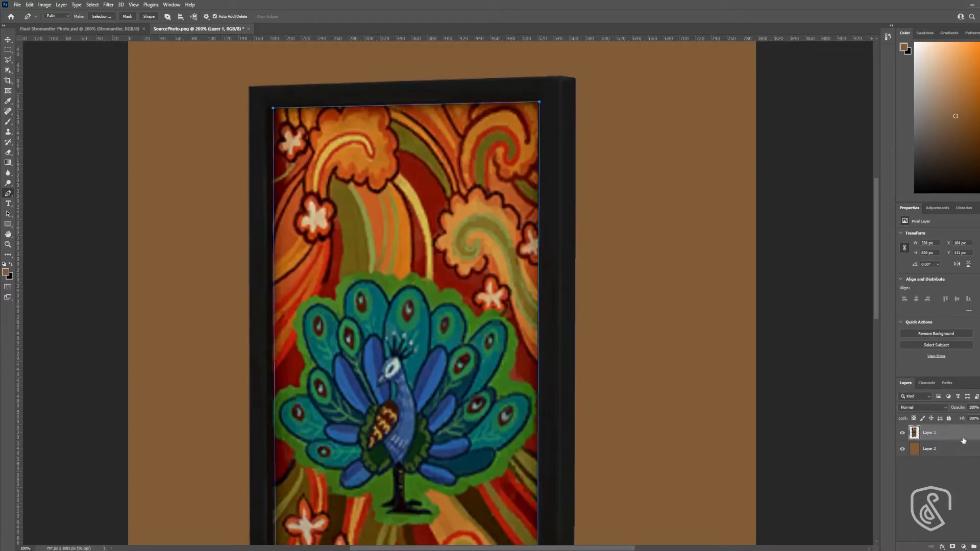
# - Load the inner path as a selection, delete the peacock painting from Layer 1, and deselect
pyautogui.click(948, 383)
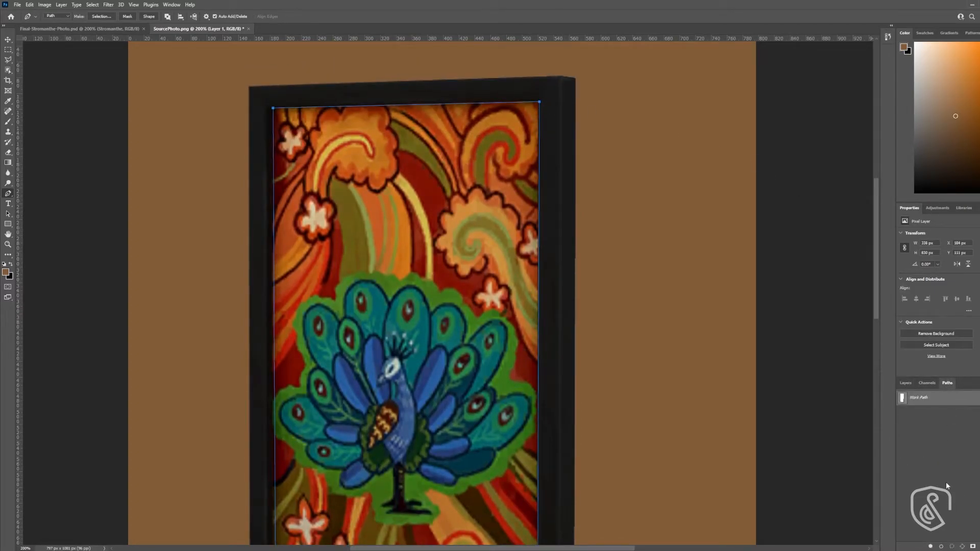
pyautogui.click(952, 546)
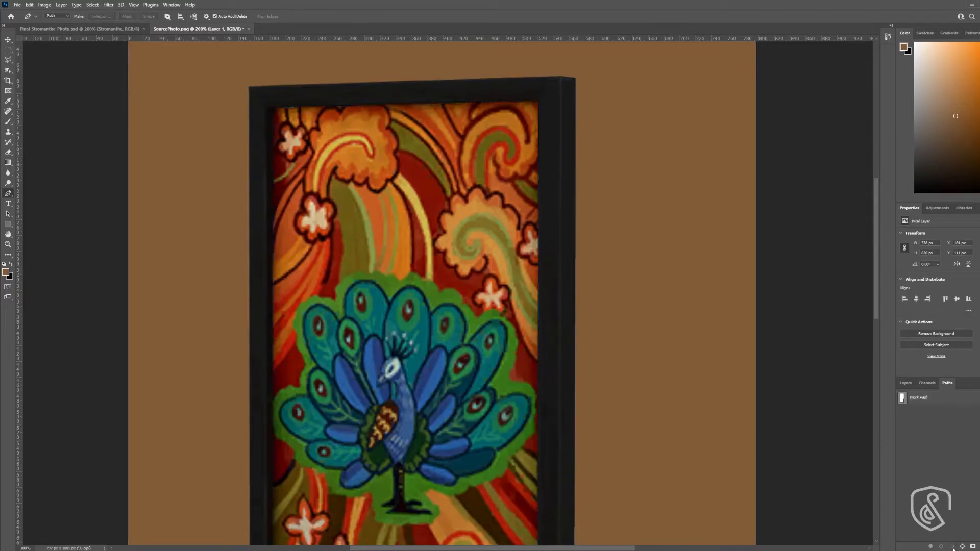
pyautogui.press('Delete')
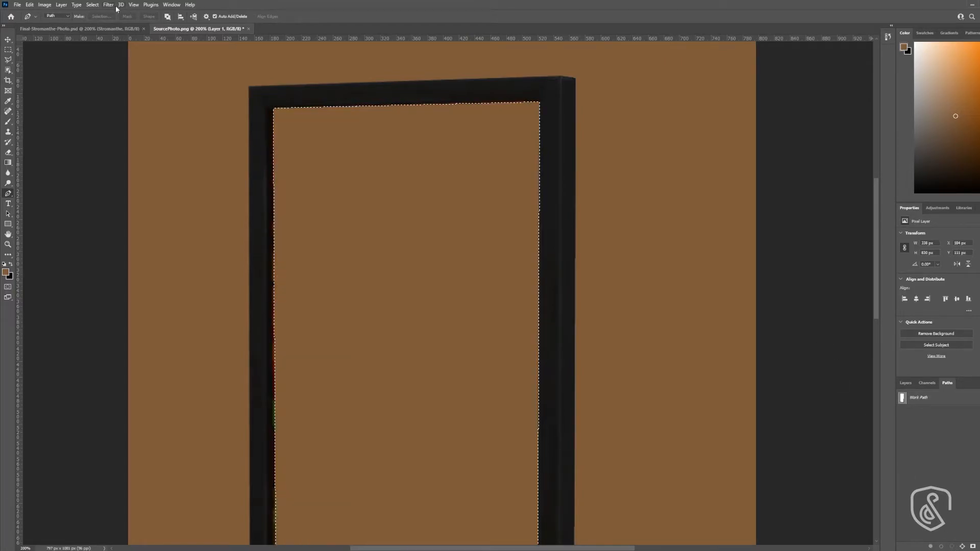
pyautogui.hotkey('ctrl', '+')
pyautogui.hotkey('ctrl', 'd')
# - Erase the leftover coloured fringe along the frame's inner edges on Layer 1
pyautogui.press('e')
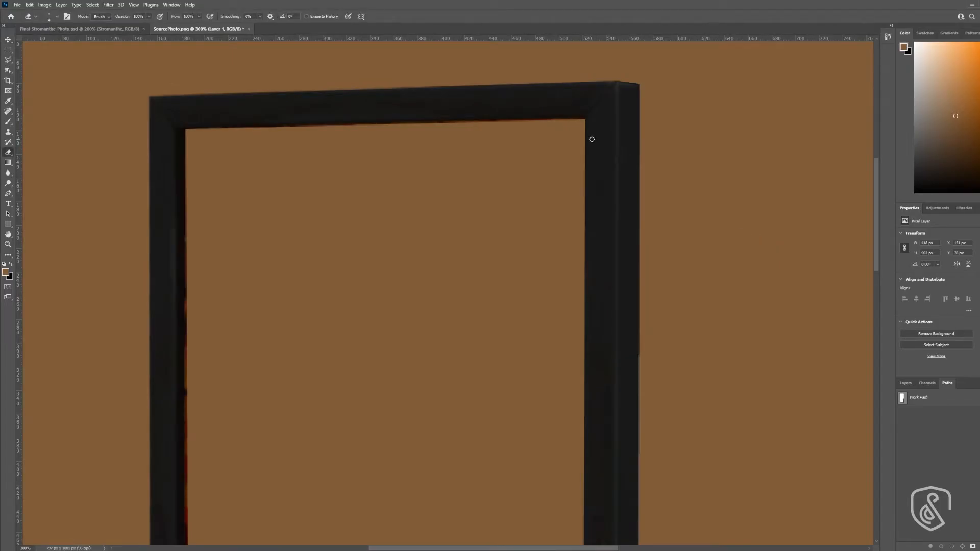
pyautogui.click(905, 383)
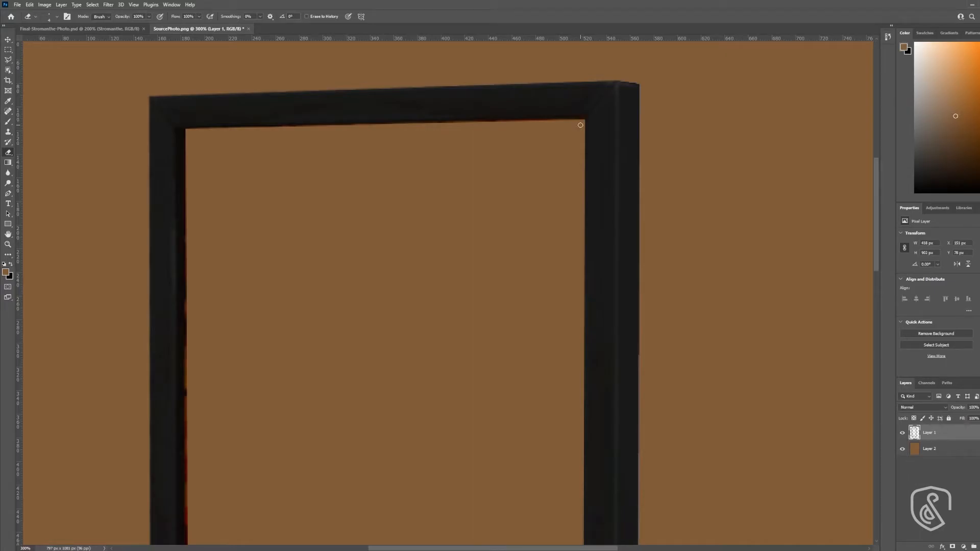
pyautogui.keyDown('shift'); pyautogui.click(187, 131); pyautogui.keyUp('shift')
pyautogui.scroll(-10, 213, 335)
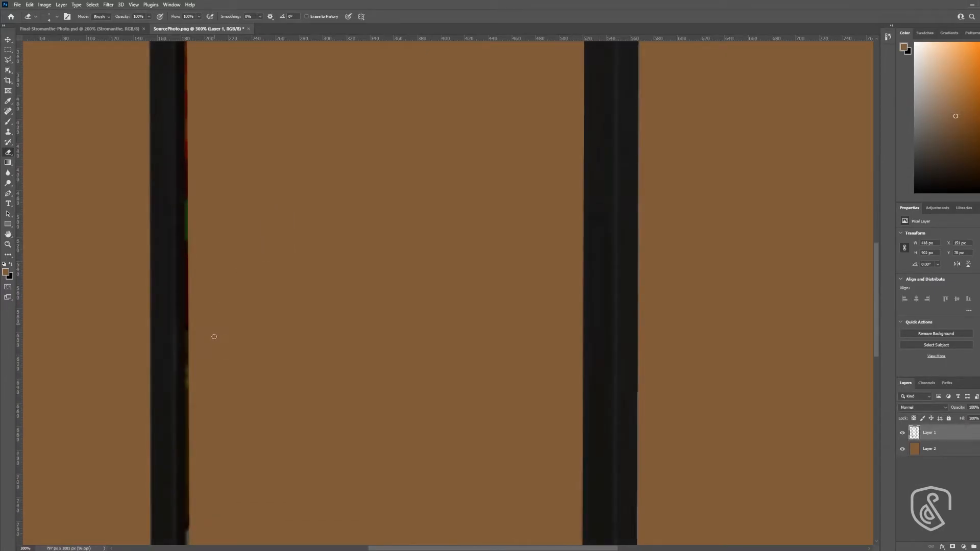
pyautogui.keyDown('shift'); pyautogui.click(188, 443); pyautogui.keyUp('shift')
pyautogui.keyDown('shift'); pyautogui.click(575, 499); pyautogui.keyUp('shift')
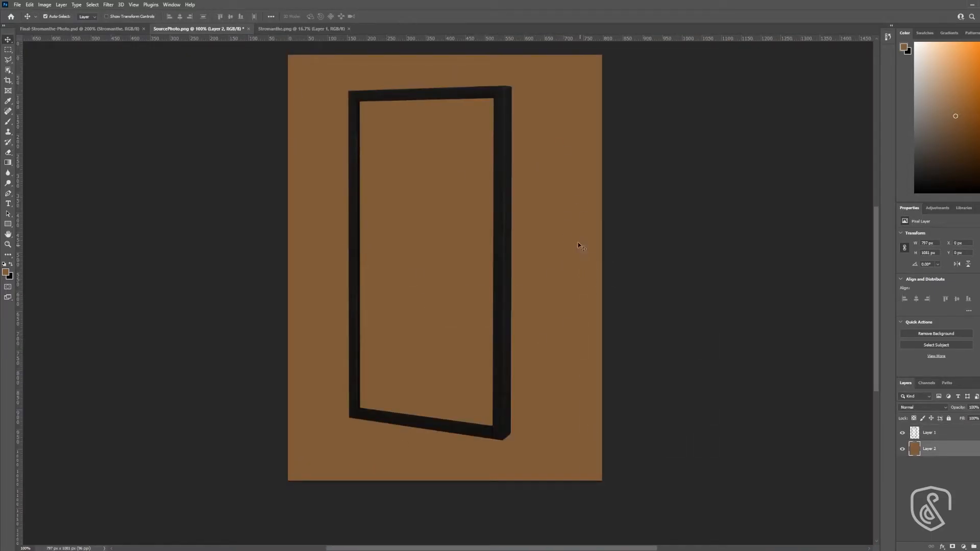
# - Copy the Stromanthe.png artwork into SourcePhoto.png as a layer between the frame and the brown background
pyautogui.click(280, 29)
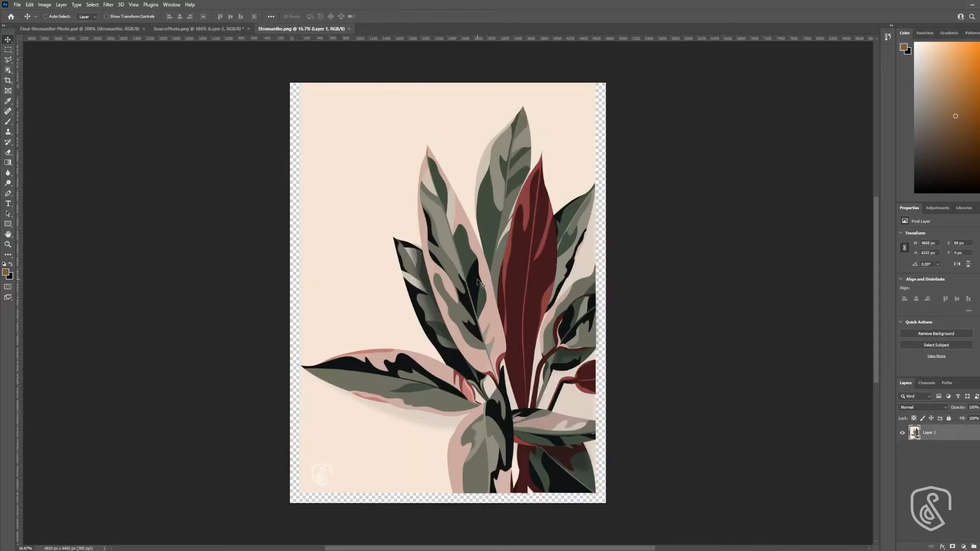
pyautogui.click(199, 29)
pyautogui.moveTo(603, 306); pyautogui.dragTo(577, 295)
pyautogui.hotkey('ctrl', '0')
pyautogui.hotkey('ctrl', '-')
pyautogui.hotkey('ctrl', '-')
pyautogui.hotkey('ctrl', '-')
pyautogui.hotkey('ctrl', '-')
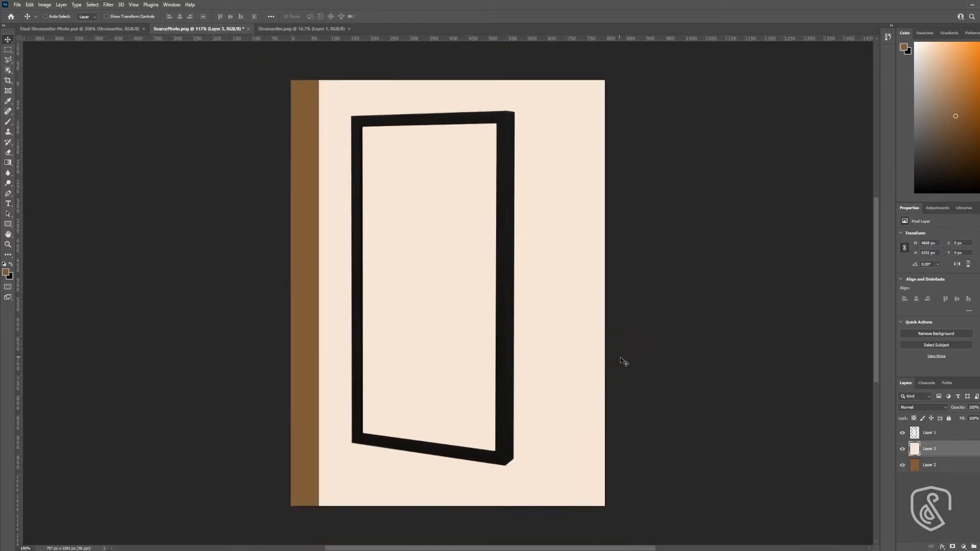
pyautogui.hotkey('ctrl', '-')
pyautogui.hotkey('ctrl', '-')
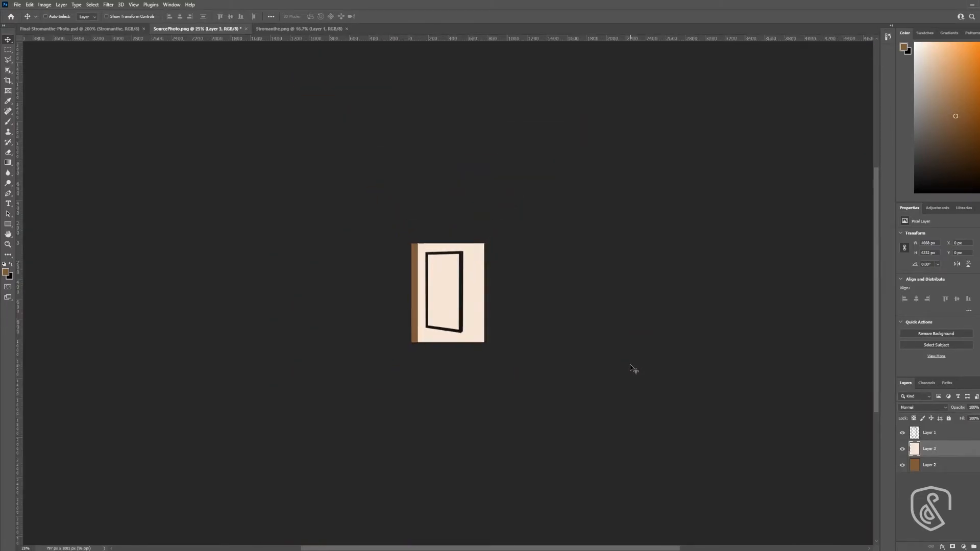
# - Scale the Stromanthe artwork down to roughly the size of the canvas and position it behind the frame
pyautogui.hotkey('ctrl', 't')
pyautogui.moveTo(638, 451); pyautogui.dragTo(537, 269)
pyautogui.moveTo(631, 487); pyautogui.dragTo(459, 307)
pyautogui.press('Return')
pyautogui.moveTo(453, 297); pyautogui.dragTo(484, 284)
# - Distort the Stromanthe artwork's four corners to match the perspective of the frame opening
pyautogui.hotkey('ctrl', 't')
pyautogui.moveTo(499, 422); pyautogui.dragTo(472, 430)
pyautogui.moveTo(498, 113); pyautogui.dragTo(472, 117)
pyautogui.moveTo(270, 113); pyautogui.dragTo(292, 118)
pyautogui.moveTo(472, 117); pyautogui.dragTo(471, 114)
pyautogui.moveTo(270, 422); pyautogui.dragTo(285, 408)
pyautogui.moveTo(472, 430); pyautogui.dragTo(469, 431)
pyautogui.press('Return')
# - Delete the strip of artwork extending past the frame's left side using a rectangular selection, and deselect
pyautogui.click(8, 50)
pyautogui.moveTo(278, 105); pyautogui.dragTo(334, 447)
pyautogui.press('Delete')
pyautogui.hotkey('ctrl', 'd')
# - Hide the brown background layer and move the framed artwork toward the centre of the canvas
pyautogui.press('v')
pyautogui.click(903, 465)
pyautogui.keyDown('shift'); pyautogui.click(929, 432); pyautogui.keyUp('shift')
pyautogui.moveTo(428, 305); pyautogui.dragTo(437, 310)
pyautogui.click(698, 326)
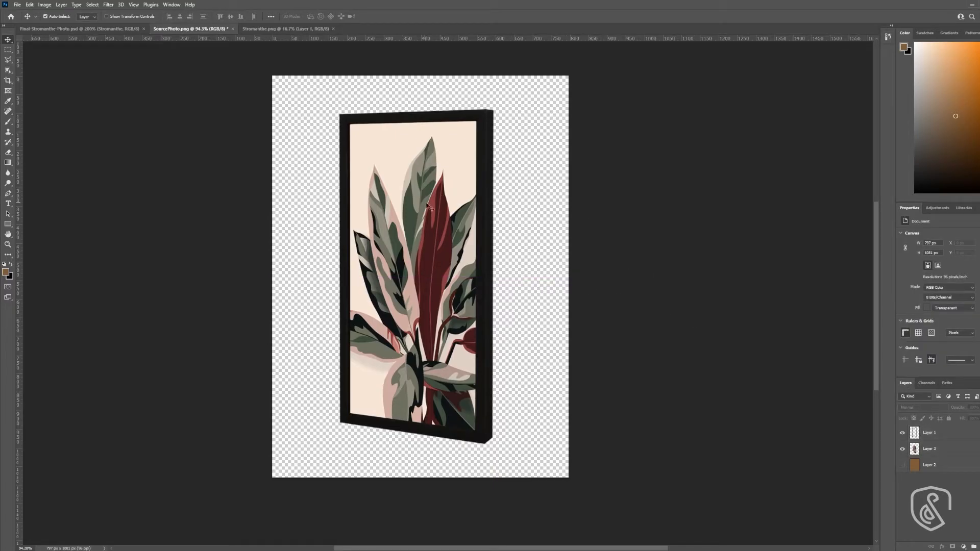
# - Delete the hidden brown background layer from the thumbnail document, leaving no layer selected
pyautogui.click(948, 464)
pyautogui.press('Delete')
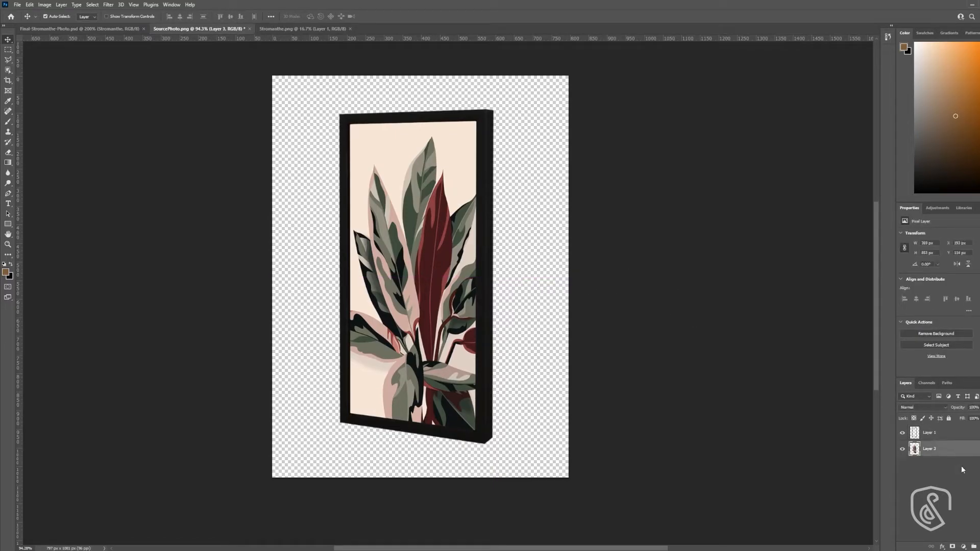
pyautogui.click(674, 412)
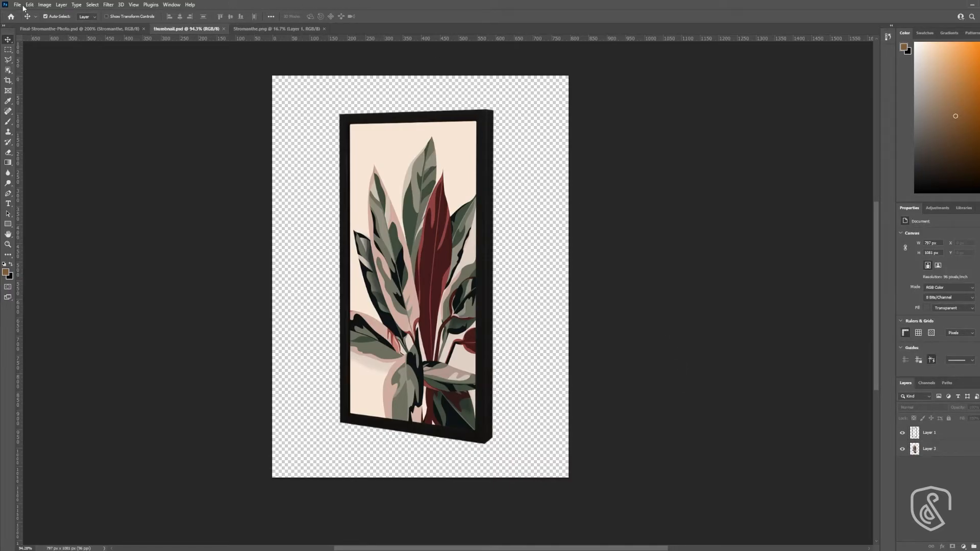
# - Quick-export the framed artwork as a PNG named thumbnail in the Thumbnail folder
pyautogui.click(18, 5)
pyautogui.moveTo(33, 127)
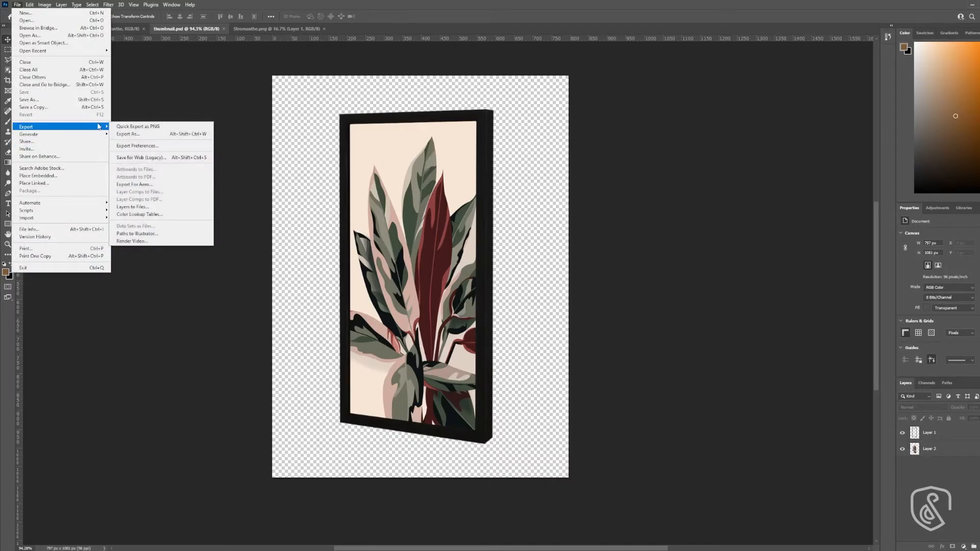
pyautogui.click(137, 127)
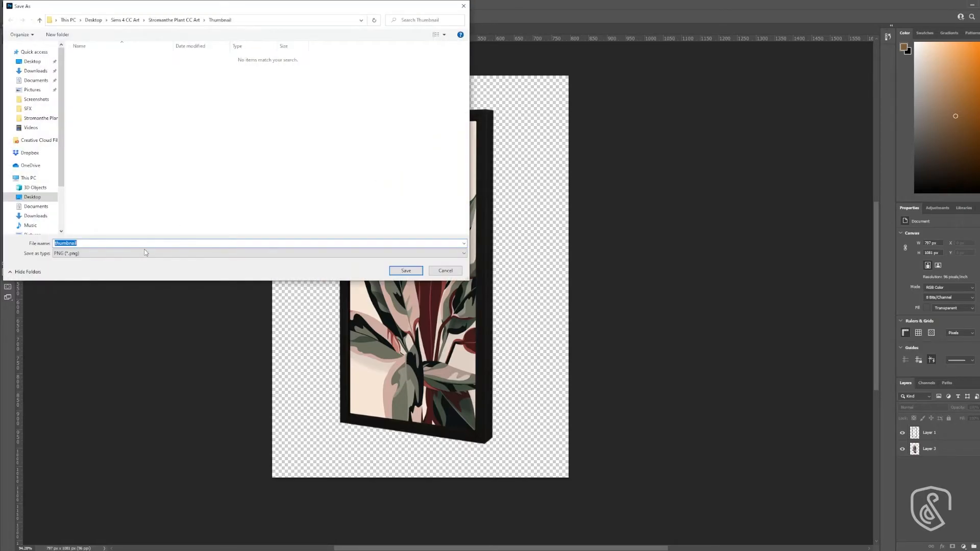
pyautogui.click(139, 244)
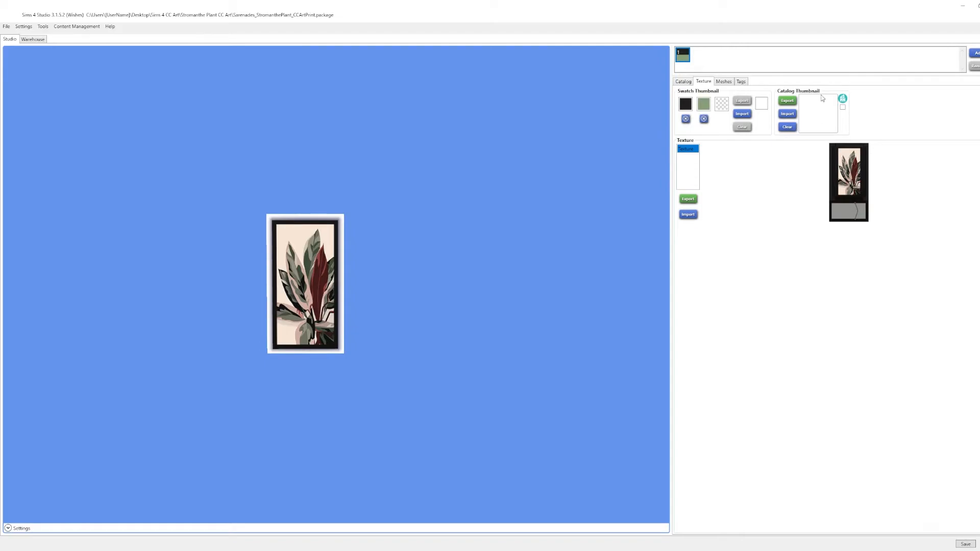
# - In Sims 4 Studio, import thumbnail from the Thumbnail folder as the wall art's catalog thumbnail
pyautogui.click(791, 116)
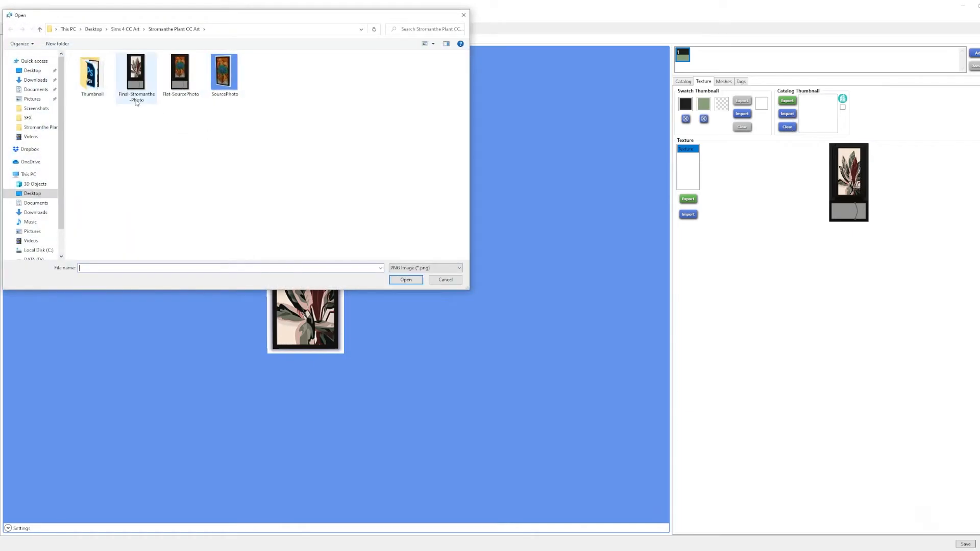
pyautogui.doubleClick(92, 74)
pyautogui.click(92, 74)
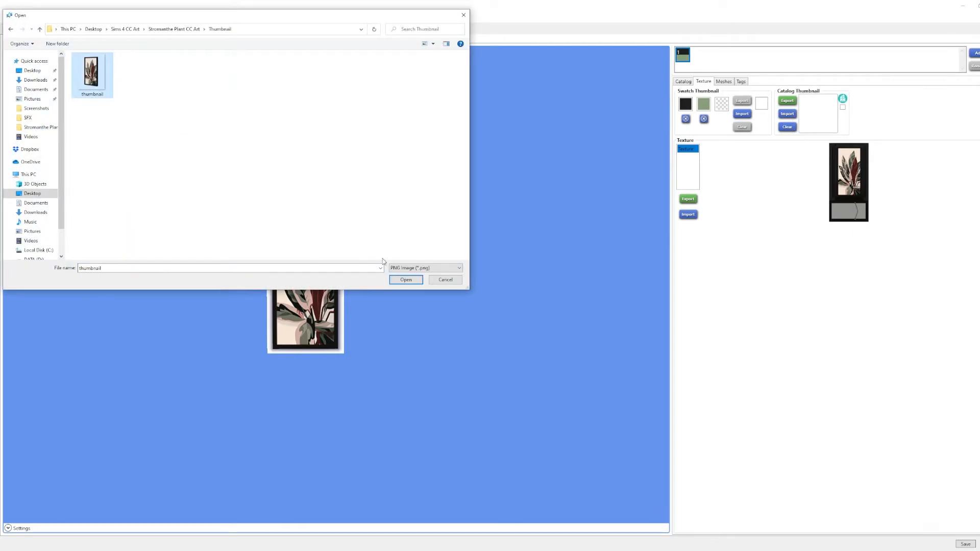
pyautogui.click(402, 280)
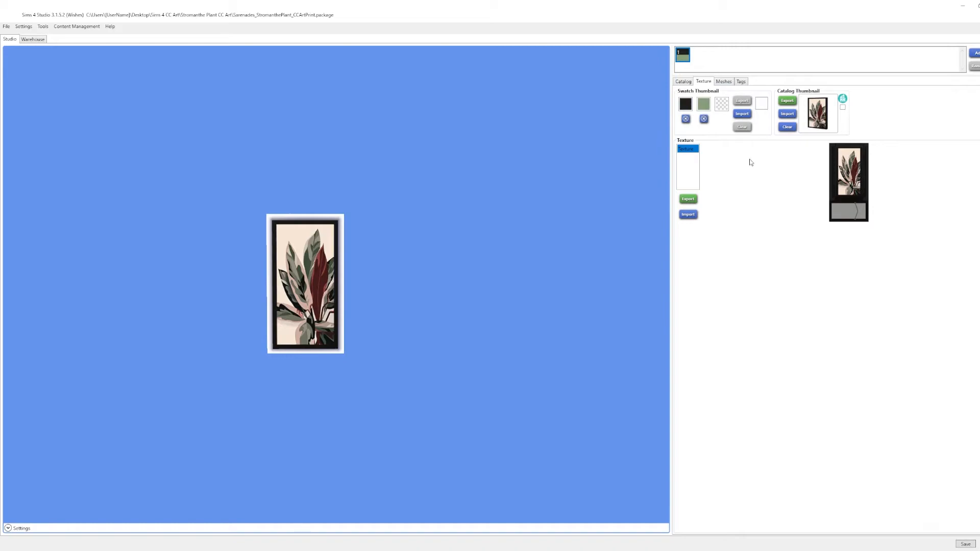
# - Update the wall art's colour tags by adding Pink and removing Orange
pyautogui.click(723, 81)
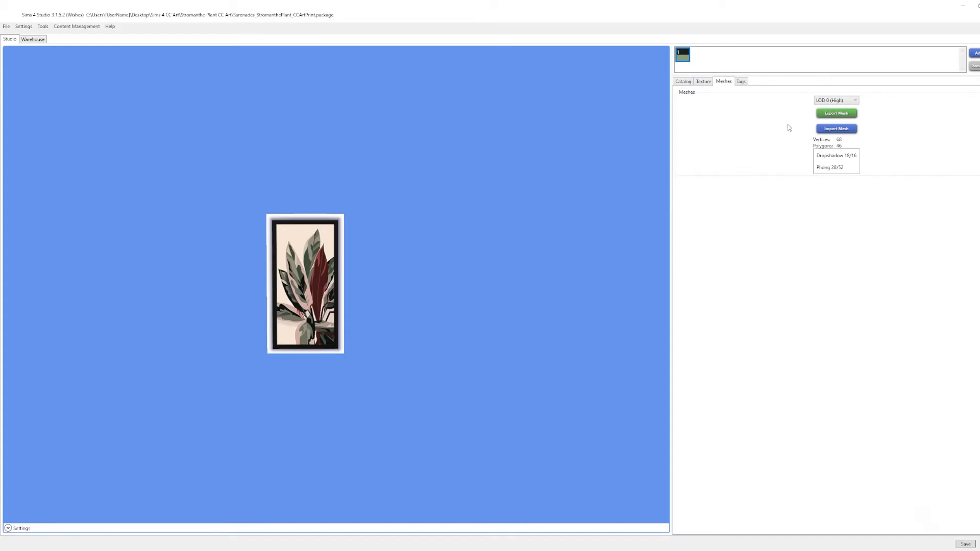
pyautogui.click(741, 82)
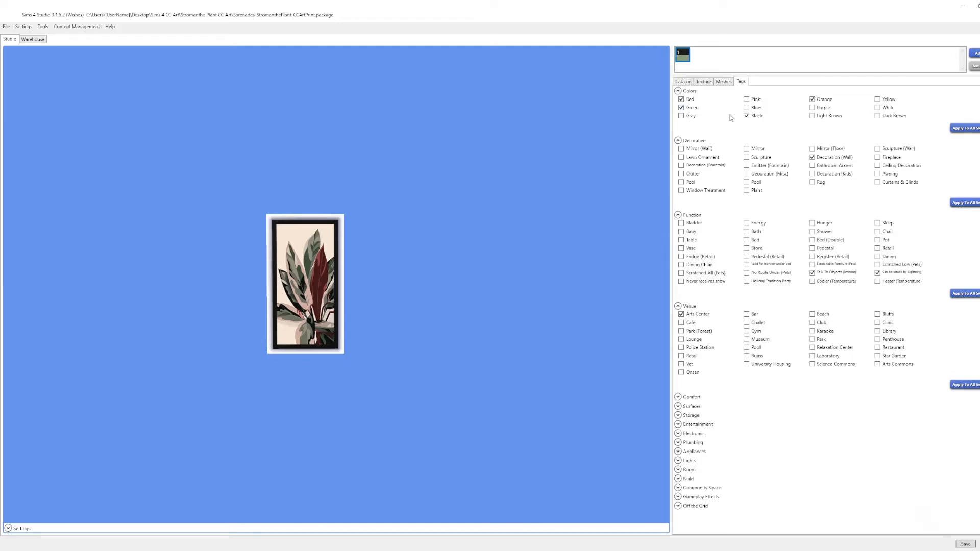
pyautogui.click(758, 102)
# - Check the wall art's catalog details and add a second swatch
pyautogui.click(686, 83)
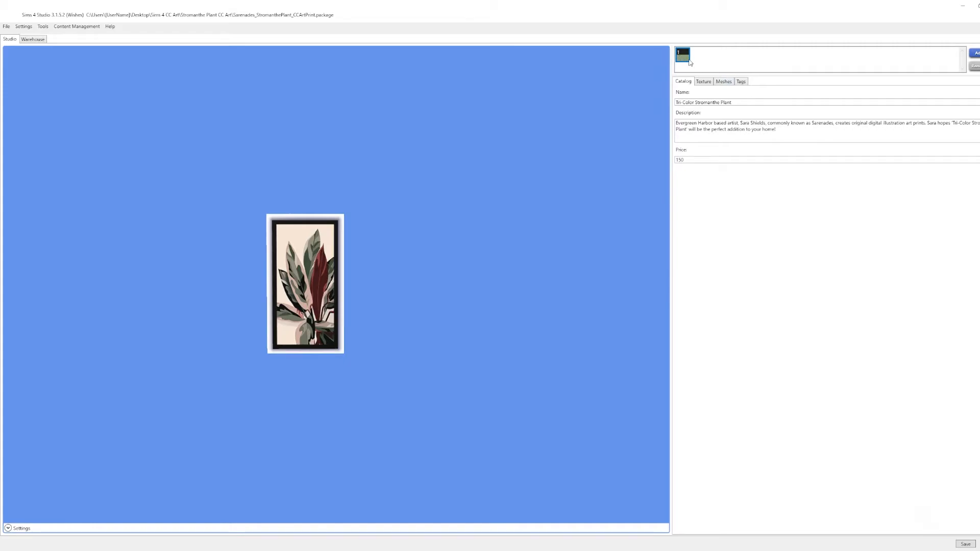
pyautogui.click(703, 82)
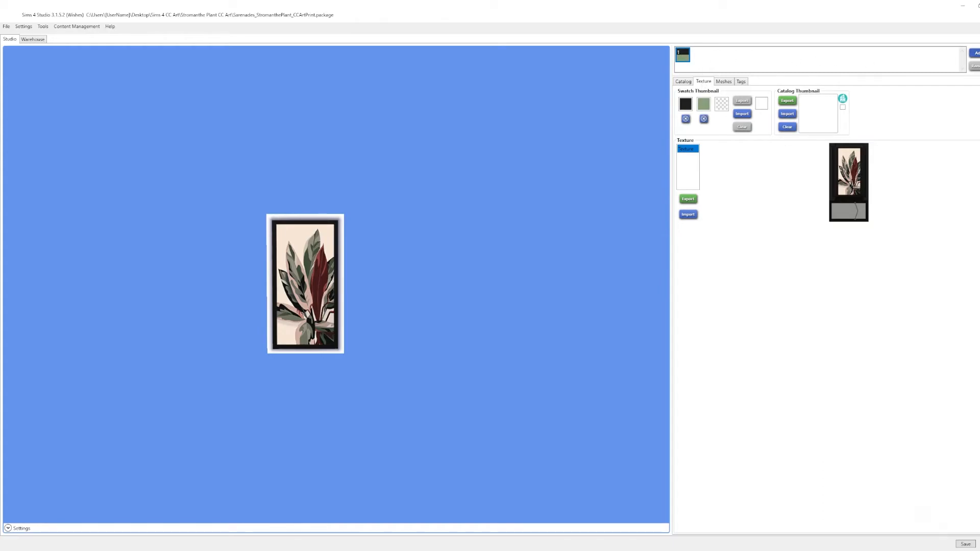
pyautogui.click(975, 52)
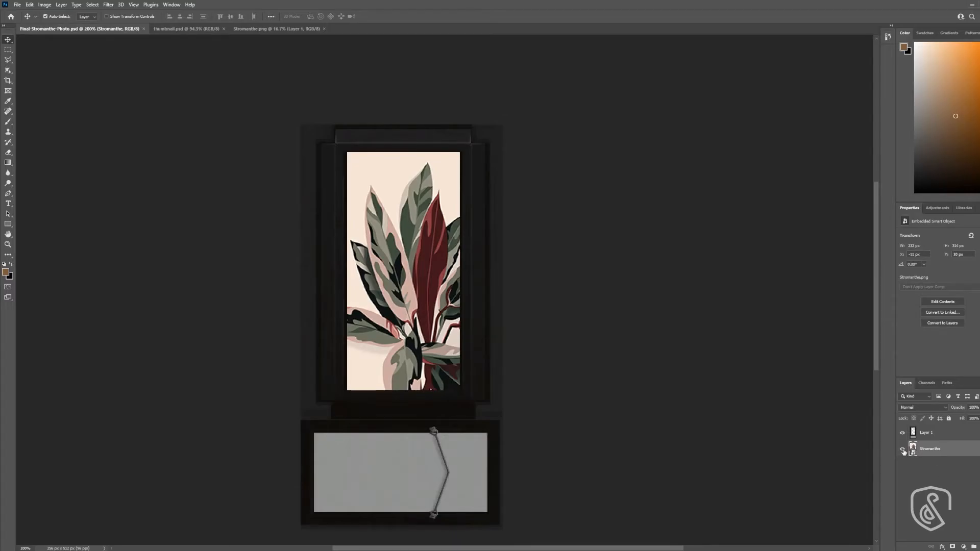
# - In Photoshop, hide the Stromanthe artwork, give the frame layer a white Difference Color Overlay at about 90% opacity, and show the artwork again
pyautogui.click(902, 449)
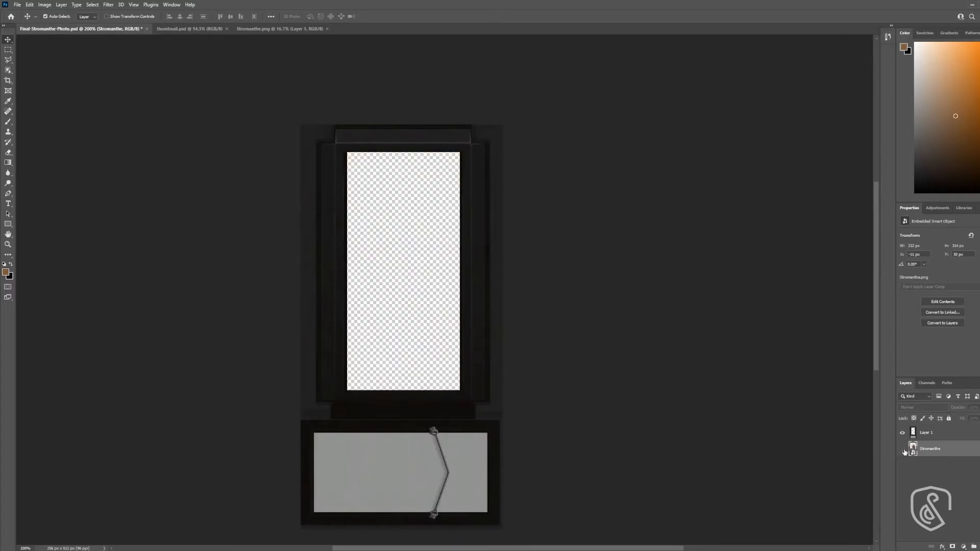
pyautogui.click(927, 433)
pyautogui.click(942, 546)
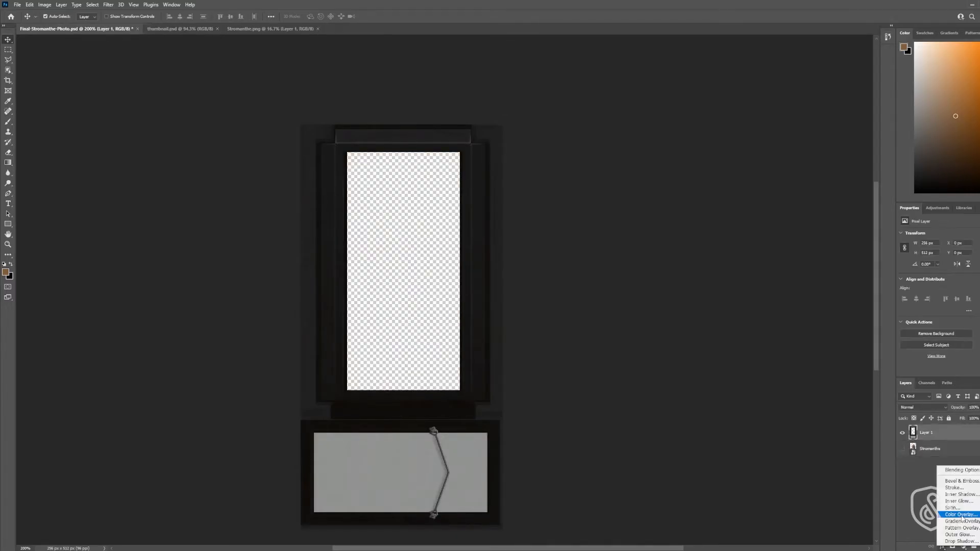
pyautogui.click(942, 509)
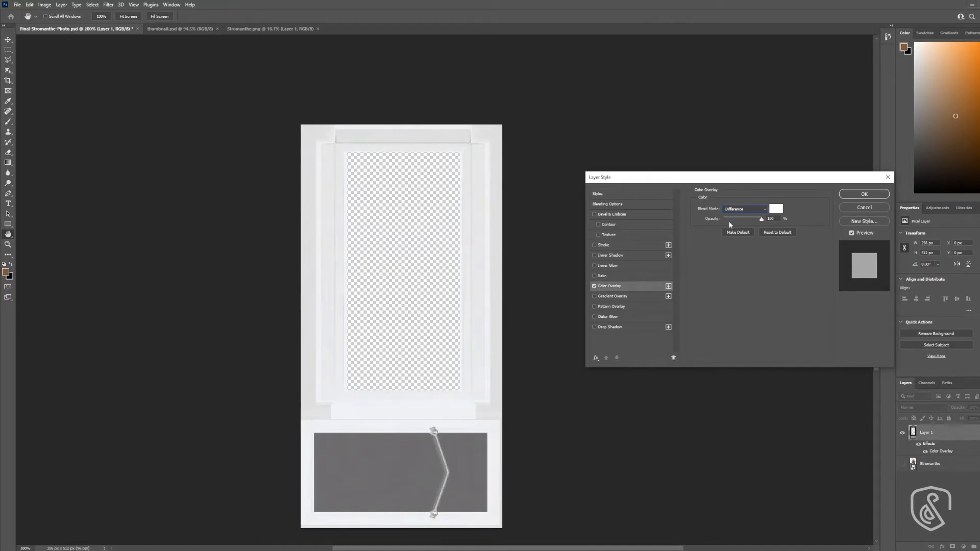
pyautogui.moveTo(761, 221)
pyautogui.mouseDown()
pyautogui.moveTo(746, 221)
pyautogui.moveTo(759, 223)
pyautogui.mouseUp()
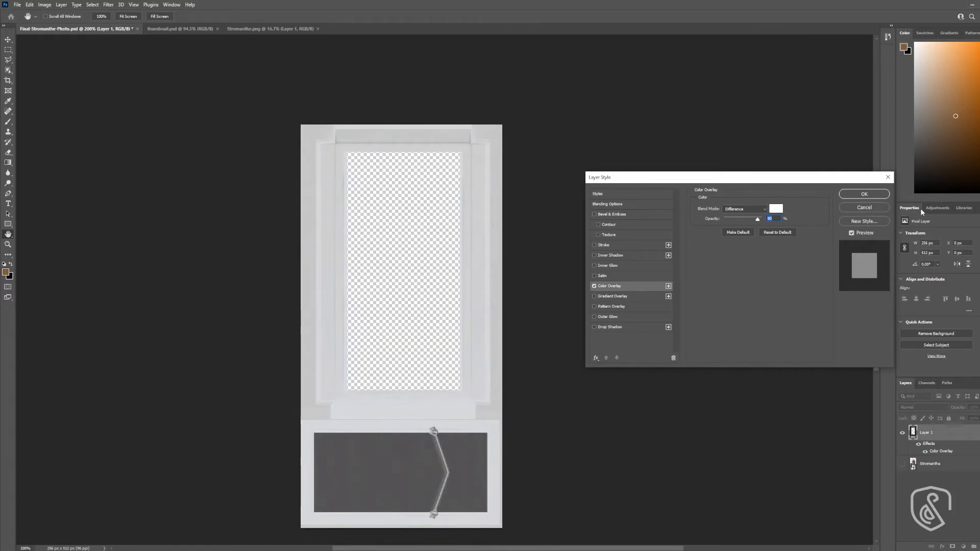
pyautogui.click(865, 194)
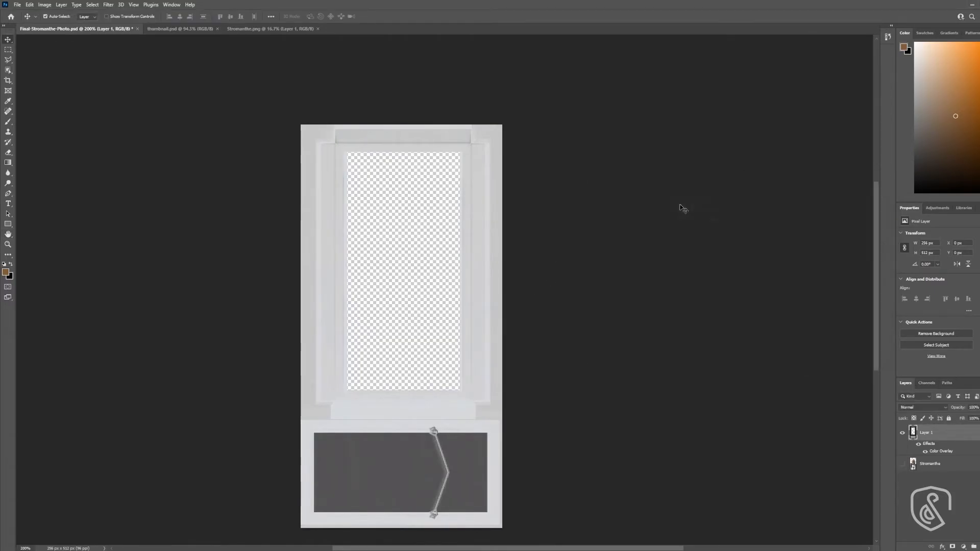
pyautogui.click(903, 464)
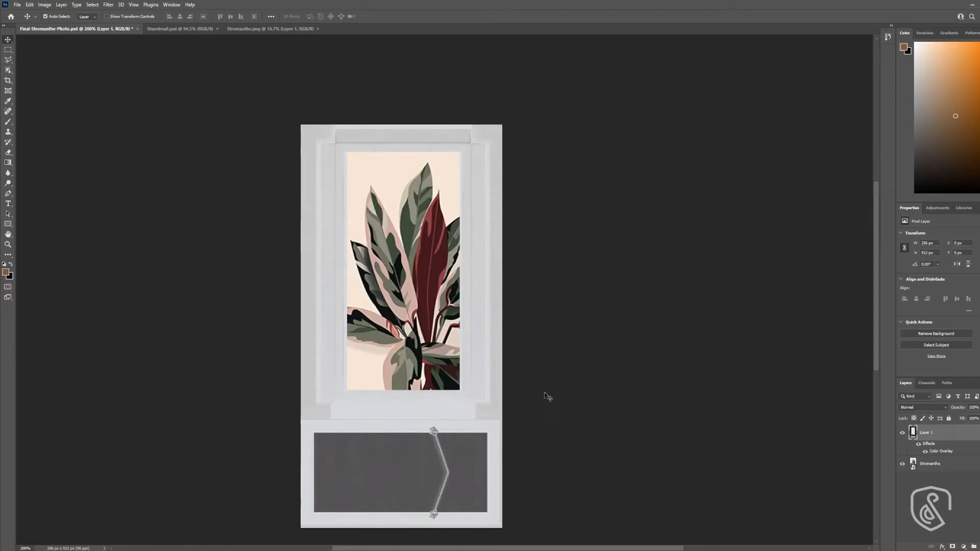
# - Quick-export the white-framed texture as a PNG named Final-Stromanthe-Photo-WhiteFrame
pyautogui.click(17, 5)
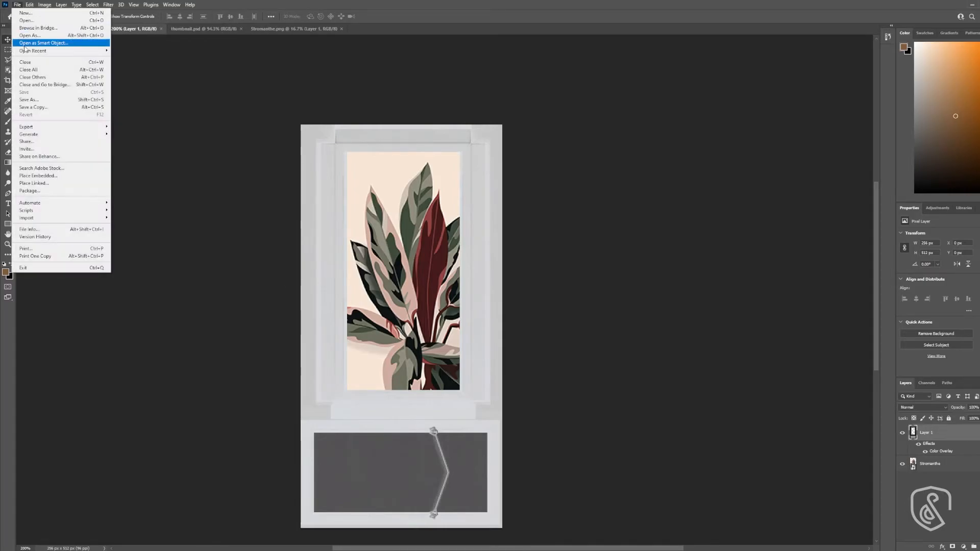
pyautogui.moveTo(53, 130)
pyautogui.click(153, 127)
pyautogui.press('Return')
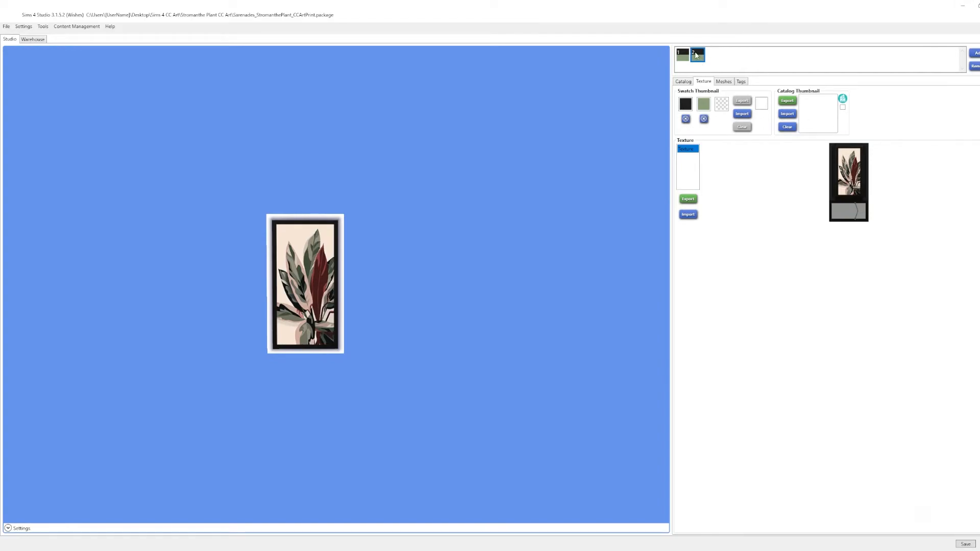
# - In Sims 4 Studio, import Final-Stromanthe-Photo-WhiteFrame as the second swatch's texture
pyautogui.click(688, 215)
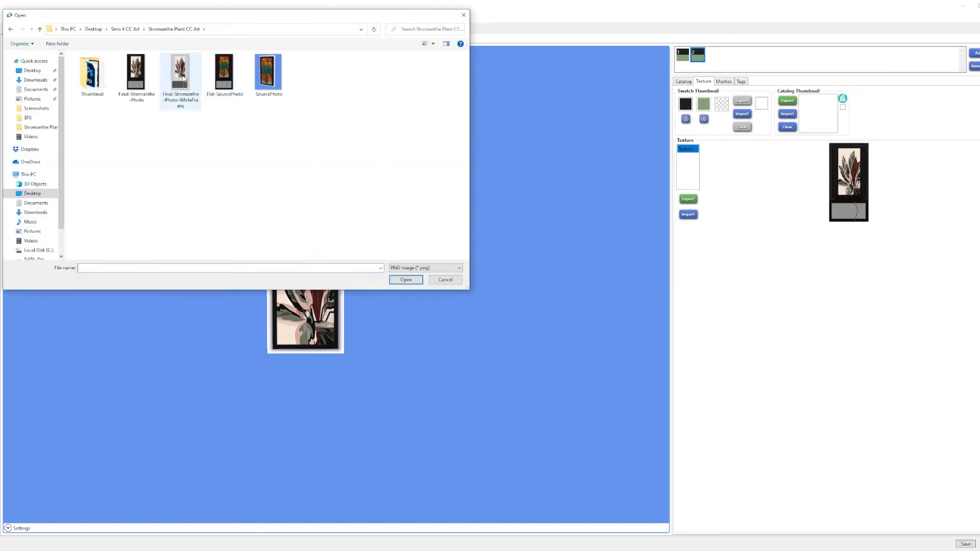
pyautogui.click(180, 77)
pyautogui.click(404, 279)
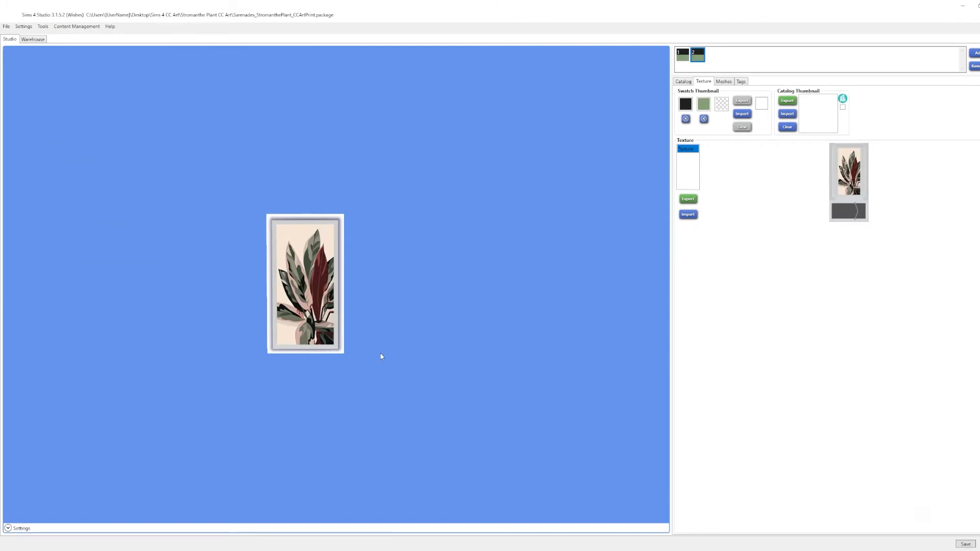
# - Import the thumbnail image from the Thumbnail folder as the second swatch's catalog thumbnail
pyautogui.click(682, 56)
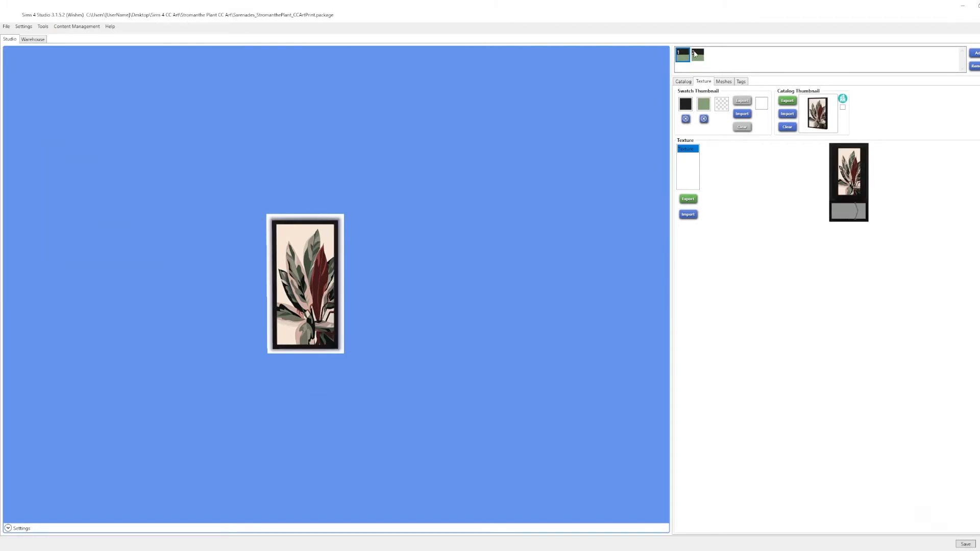
pyautogui.click(694, 54)
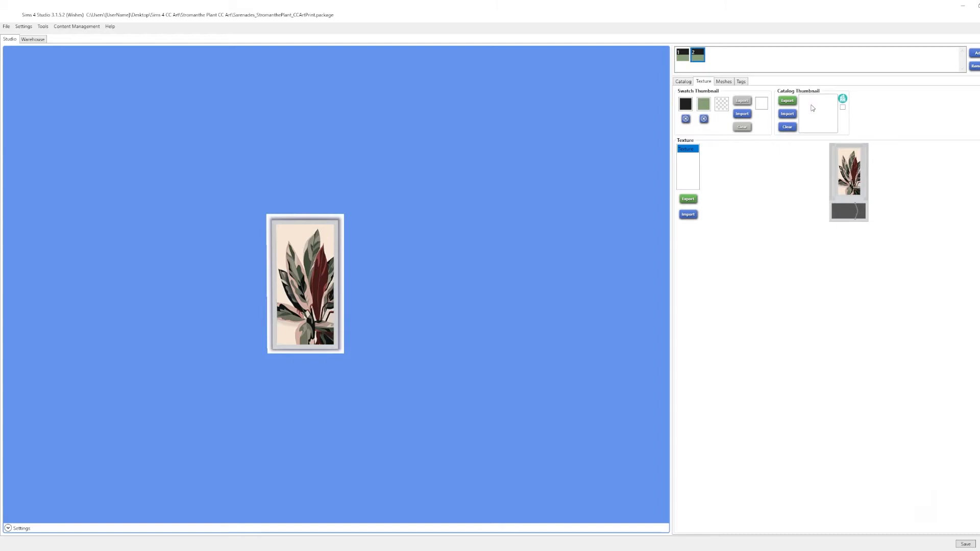
pyautogui.click(787, 114)
pyautogui.doubleClick(93, 77)
pyautogui.click(92, 77)
pyautogui.click(405, 280)
# - Compare the textures and catalog thumbnails of the two swatches, ending on the second one
pyautogui.click(680, 59)
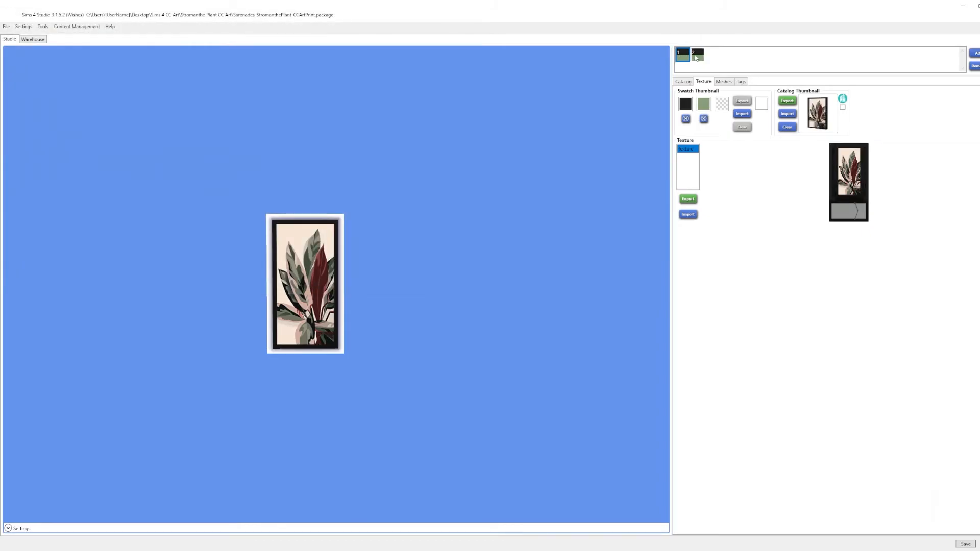
pyautogui.click(696, 58)
pyautogui.click(682, 57)
pyautogui.click(697, 56)
pyautogui.click(683, 59)
pyautogui.click(701, 57)
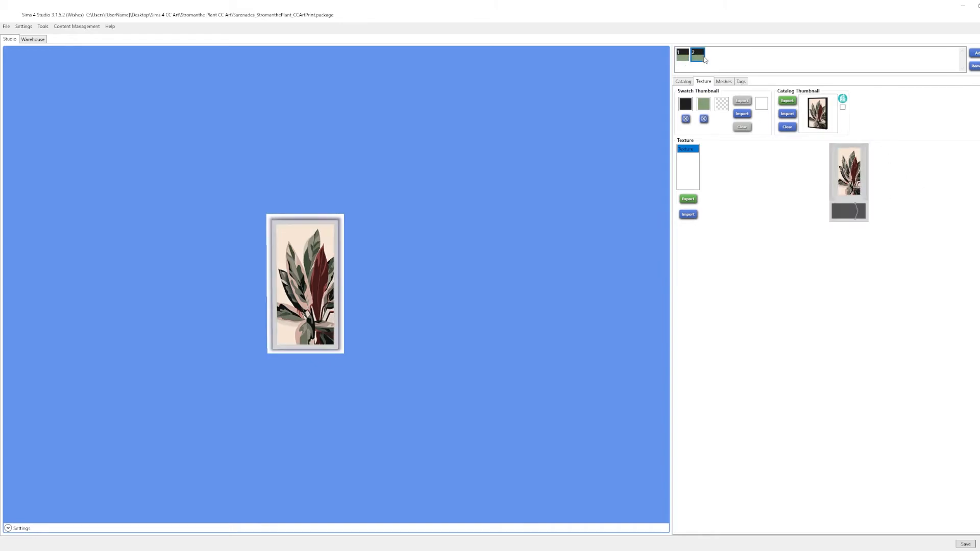
# - Change the black colour in the second swatch's swatch thumbnail to white
pyautogui.click(686, 104)
pyautogui.click(683, 121)
pyautogui.moveTo(679, 119); pyautogui.dragTo(669, 106)
pyautogui.click(760, 271)
pyautogui.click(686, 60)
pyautogui.click(698, 57)
# - Replace the second swatch's Black colour tag with White
pyautogui.click(743, 82)
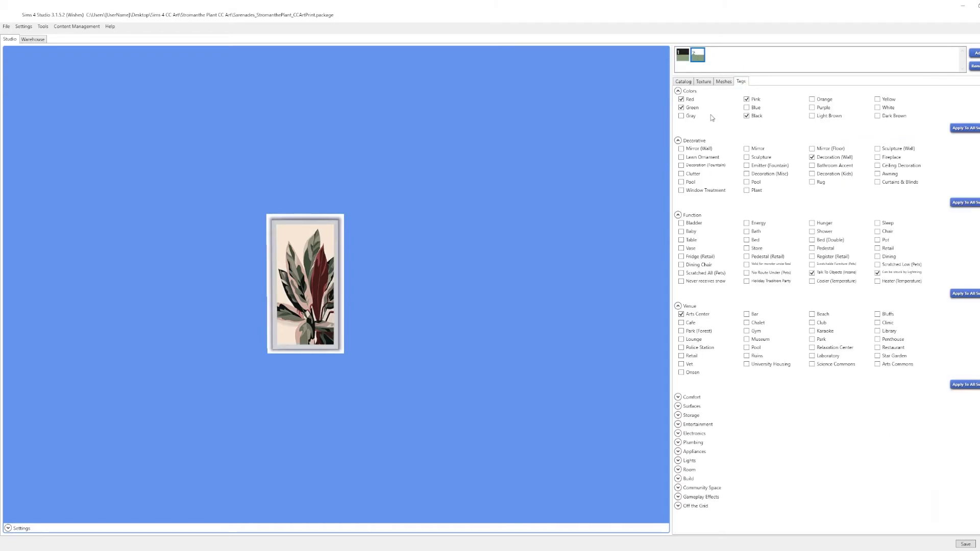
pyautogui.click(754, 116)
pyautogui.click(888, 108)
# - Check the second swatch's catalog details and save the package
pyautogui.click(684, 82)
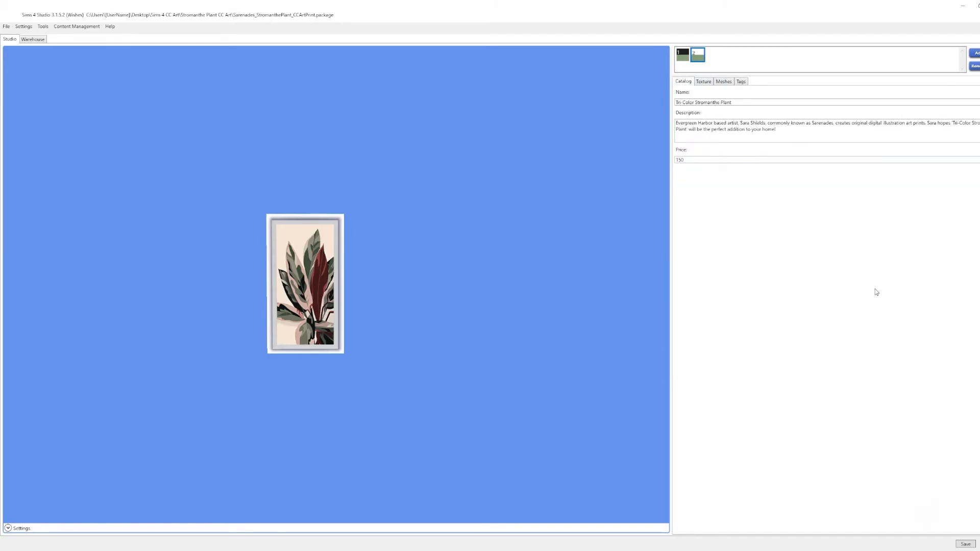
pyautogui.click(969, 546)
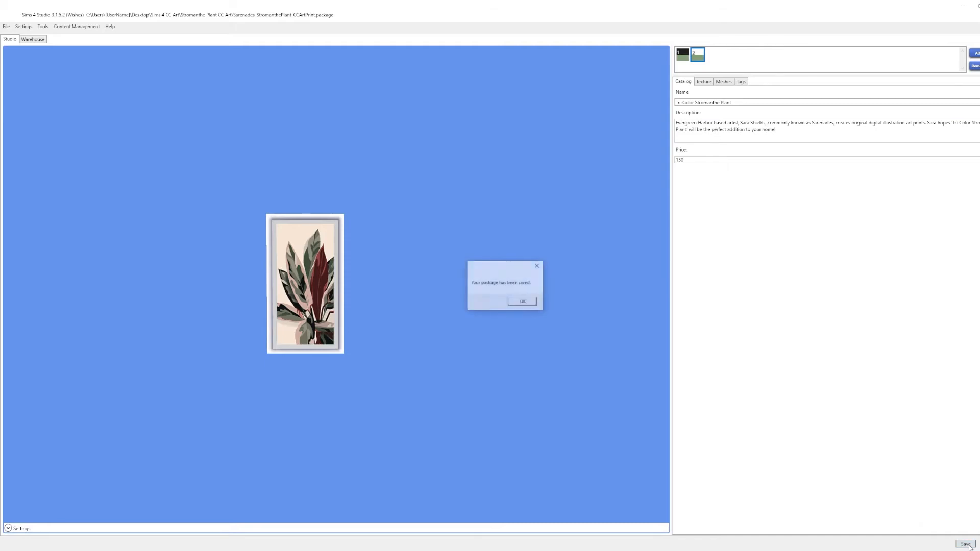
pyautogui.click(527, 304)
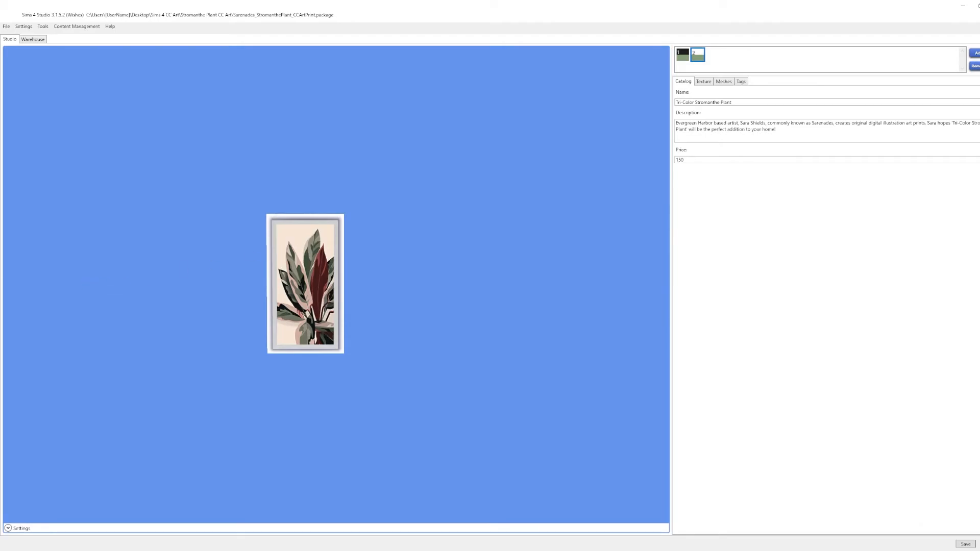
# - Open a second File Explorer window beside the project folder and go to Documents > Electronic Arts > The Sims 4 > Mods
pyautogui.moveTo(457, 193); pyautogui.dragTo(678, 65)
pyautogui.hotkey('ctrl', 'n')
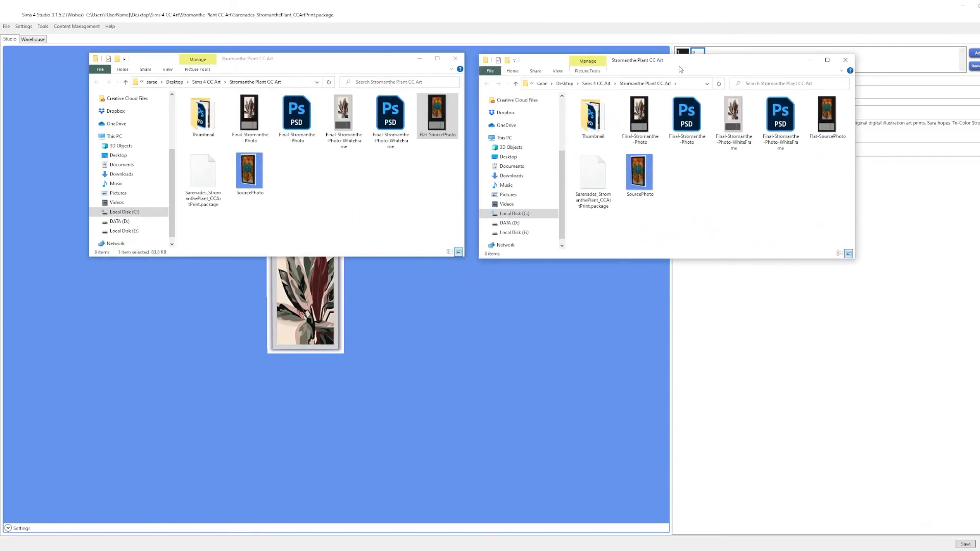
pyautogui.scroll(2, 526, 174)
pyautogui.scroll(2, 541, 153)
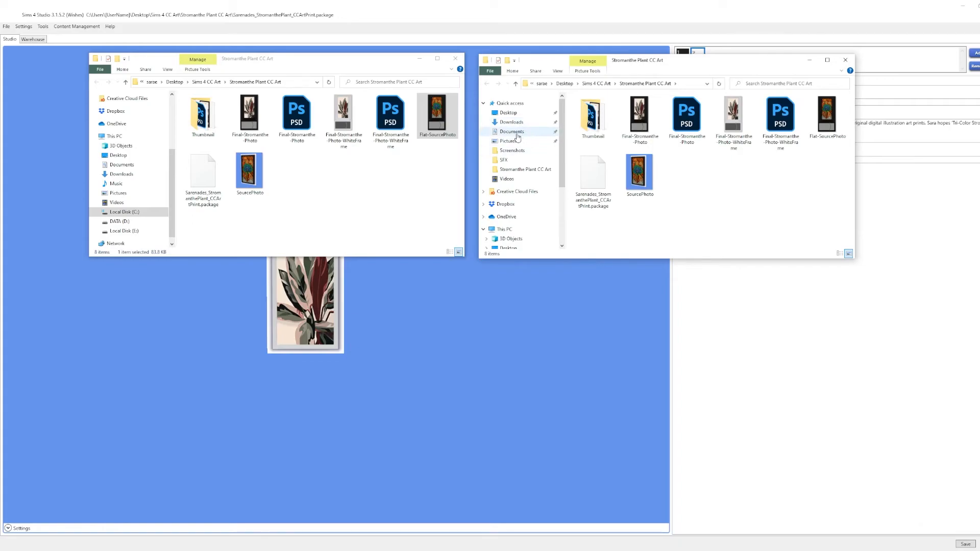
pyautogui.click(512, 131)
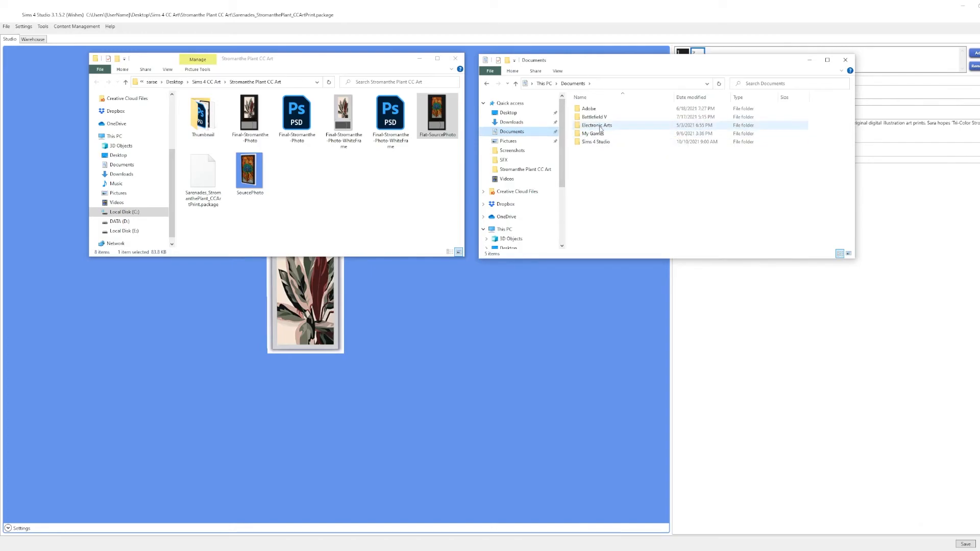
pyautogui.doubleClick(600, 126)
pyautogui.doubleClick(591, 109)
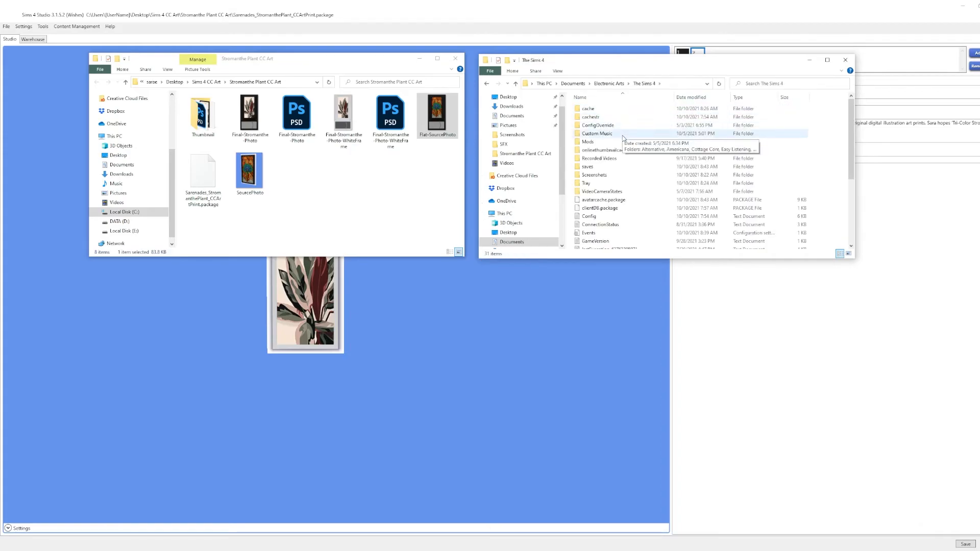
pyautogui.click(590, 145)
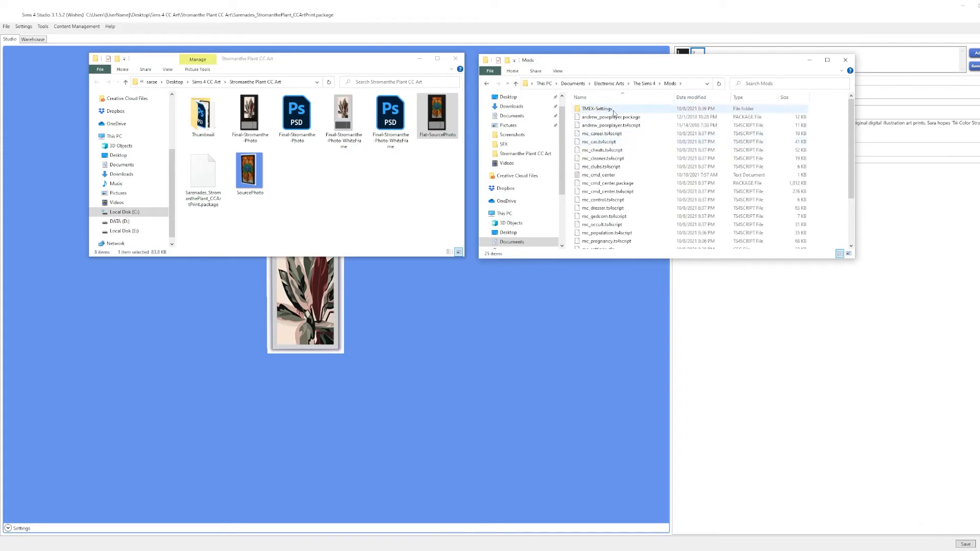
# - Copy the Sarenades_StromanthePlant_CCArtPrint.package file from the project folder into the Mods folder
pyautogui.click(363, 196)
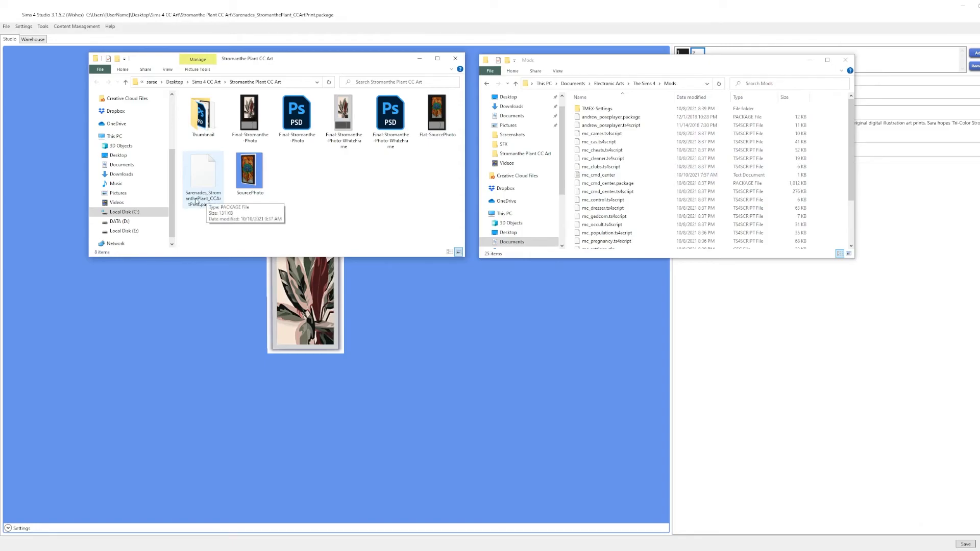
pyautogui.rightClick(208, 164)
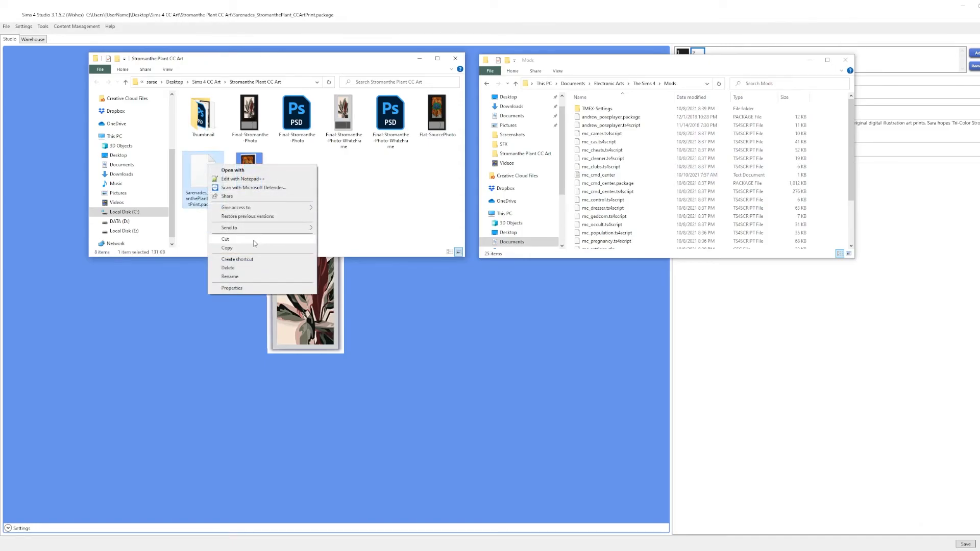
pyautogui.click(227, 248)
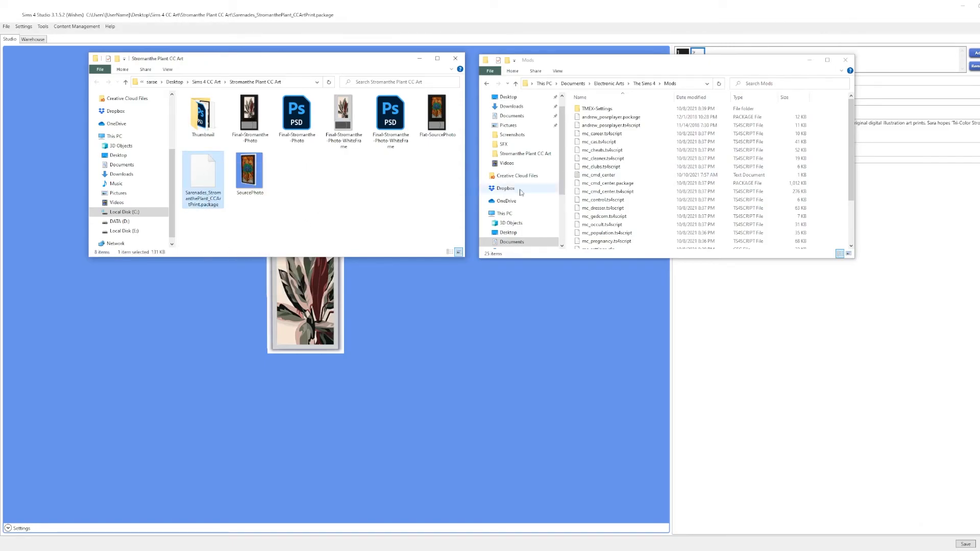
pyautogui.rightClick(660, 159)
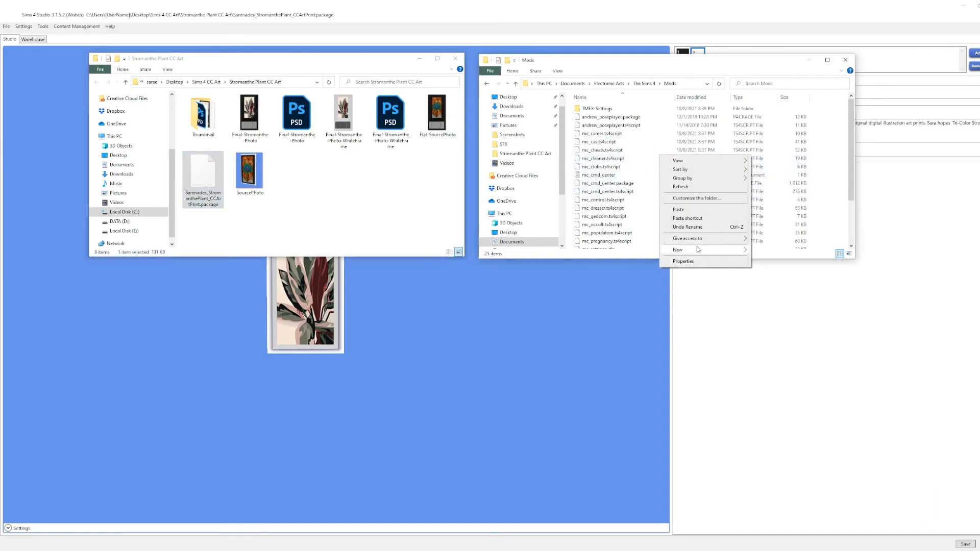
pyautogui.click(674, 209)
pyautogui.scroll(-1, 618, 188)
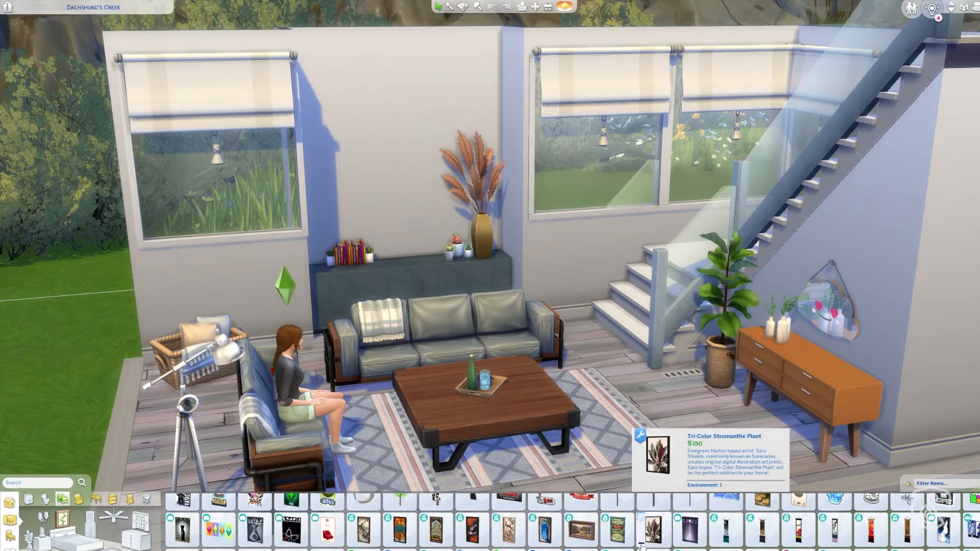
# - Place two Tri-Color Stromanthe Plant prints side by side on the wall behind the sofa, enabling the bb.moveobjects cheat for the second one
pyautogui.click(632, 520)
pyautogui.click(353, 164)
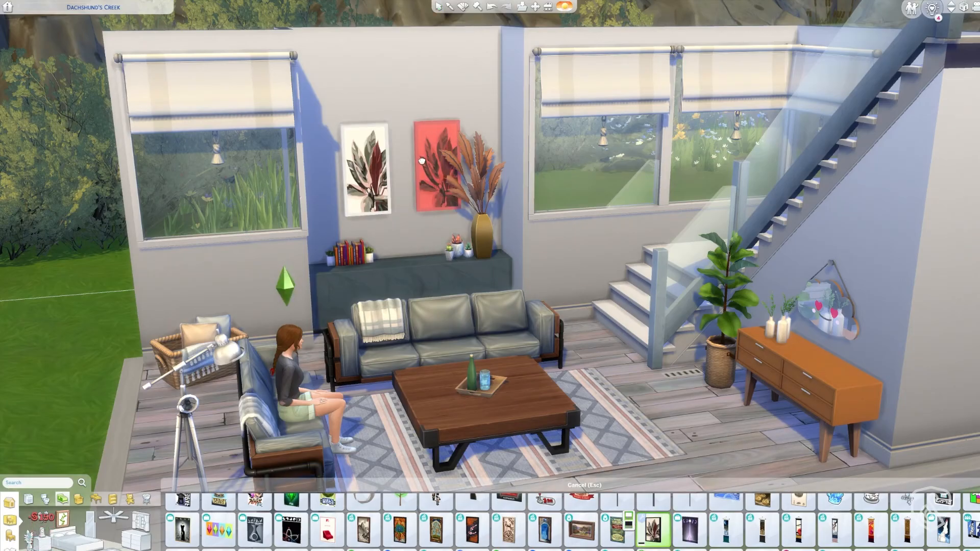
pyautogui.hotkey('ctrl', 'shift', 'c')
pyautogui.write('bb.moveobjects')
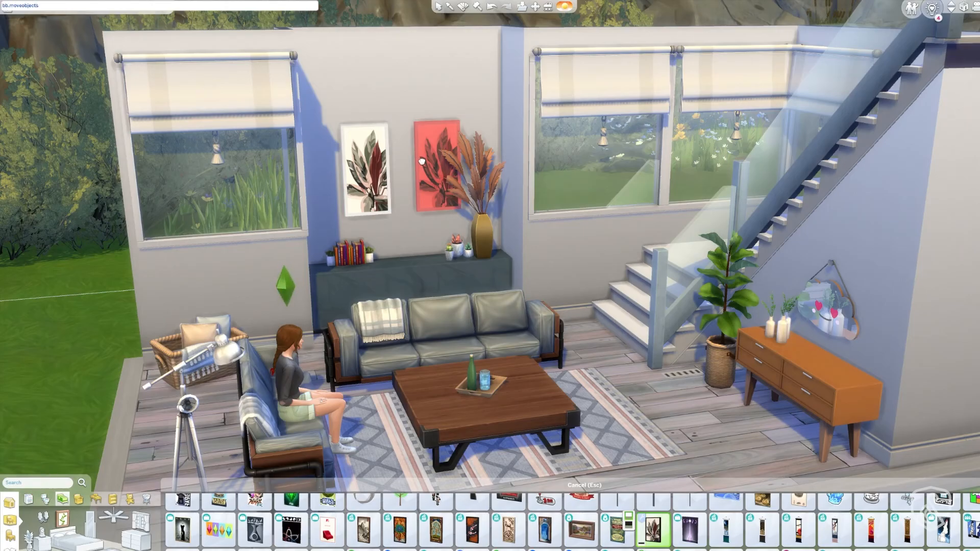
pyautogui.press('Return')
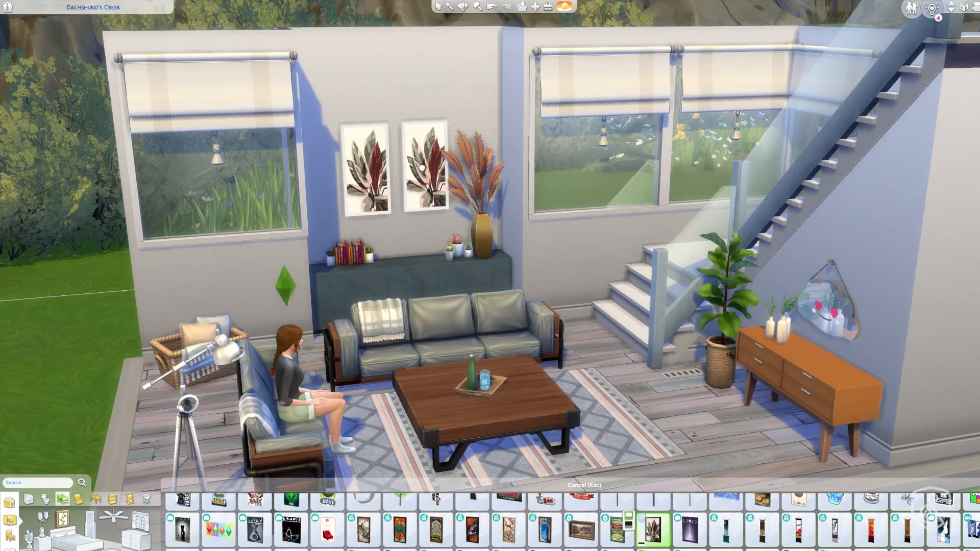
pyautogui.click(421, 168)
# - Shift both Stromanthe prints slightly left along the wall, away from the tall pampas vase
pyautogui.scroll(2, 401, 178)
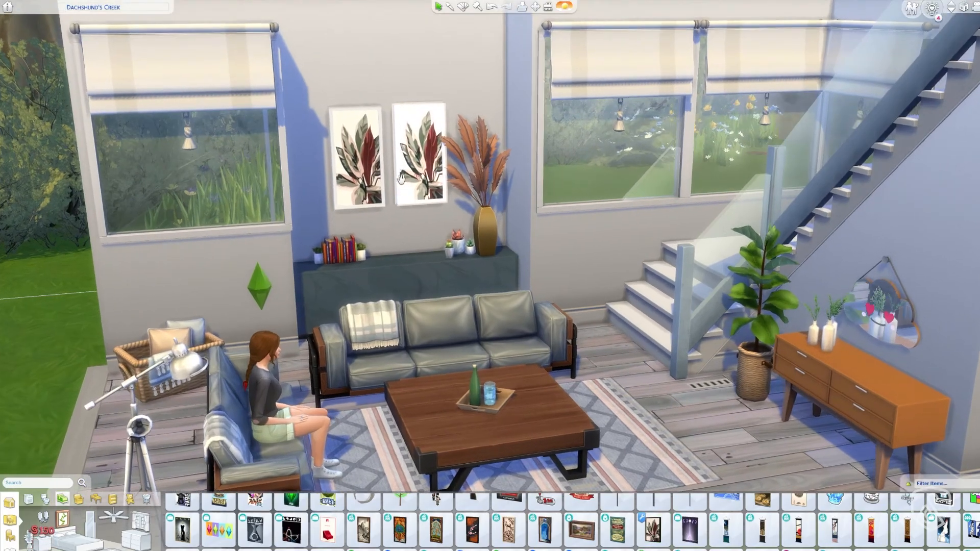
pyautogui.scroll(3, 401, 178)
pyautogui.click(350, 166)
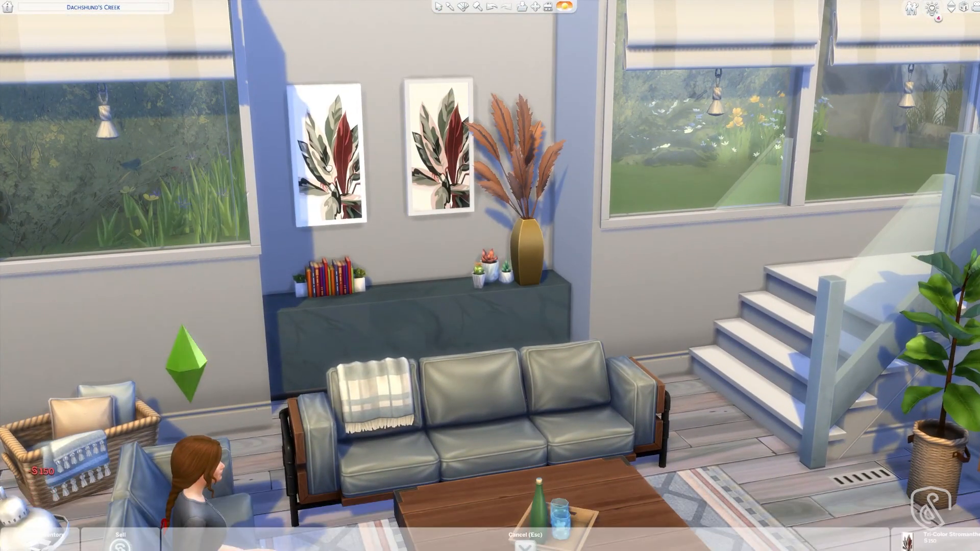
pyautogui.click(328, 167)
pyautogui.click(436, 164)
pyautogui.click(412, 165)
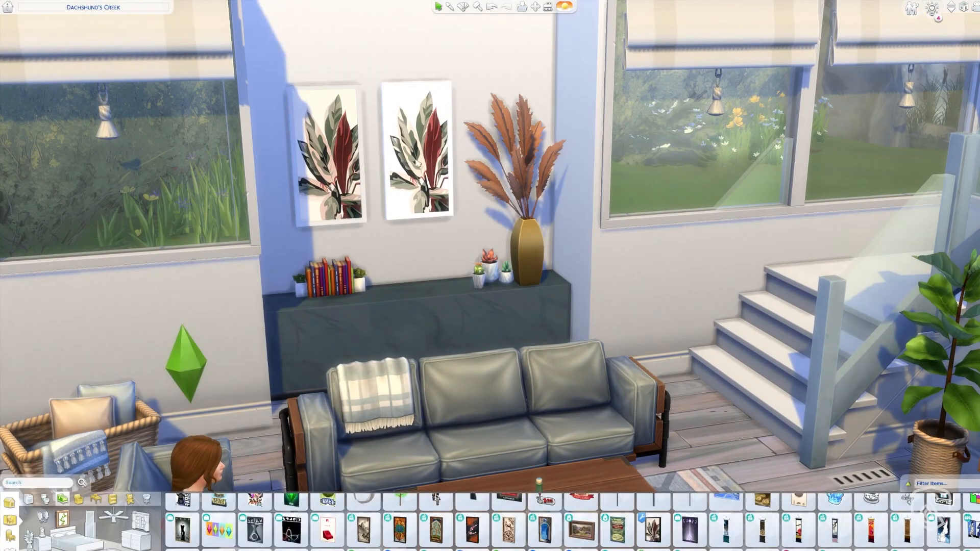
# - Change the Stromanthe print nearest the vase to the black-framed swatch with the Design tool
pyautogui.click(463, 9)
pyautogui.click(417, 110)
pyautogui.click(416, 73)
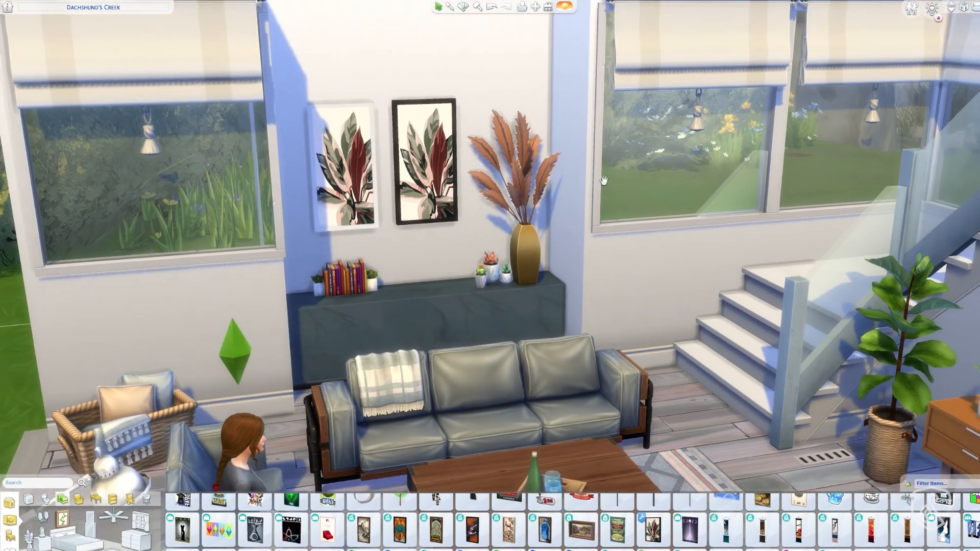
# - Examine the white- and black-framed prints on the wall under afternoon, evening and morning lighting, close up and from across the room
pyautogui.scroll(-3, 726, 235)
pyautogui.moveTo(725, 235)
pyautogui.mouseDown()
pyautogui.moveTo(758, 242)
pyautogui.moveTo(717, 257)
pyautogui.mouseUp()
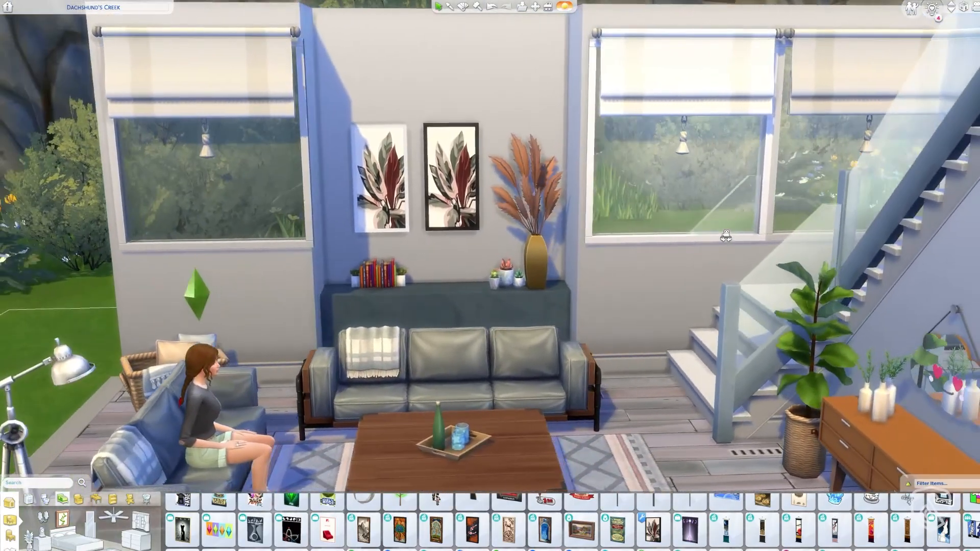
pyautogui.scroll(3, 756, 246)
pyautogui.scroll(2, 715, 254)
pyautogui.scroll(-2, 711, 252)
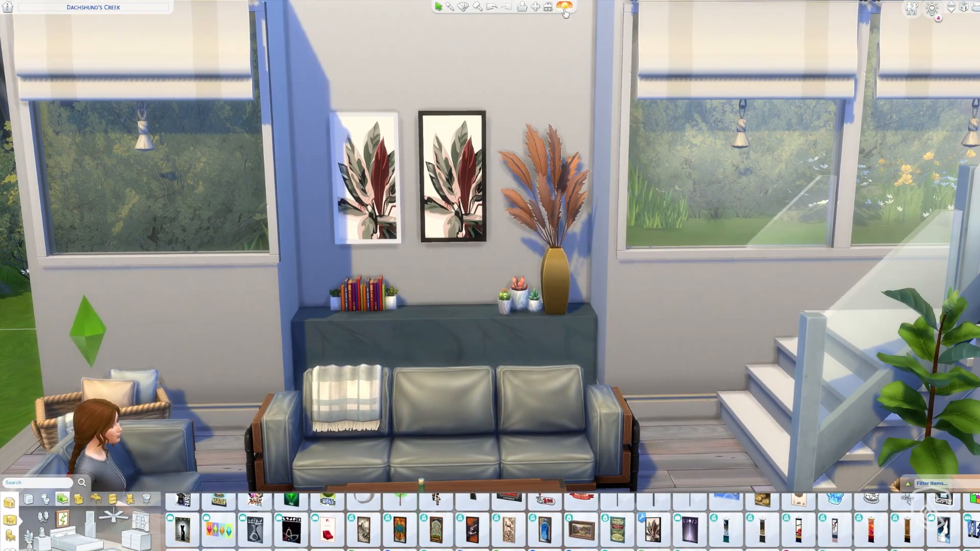
pyautogui.click(564, 6)
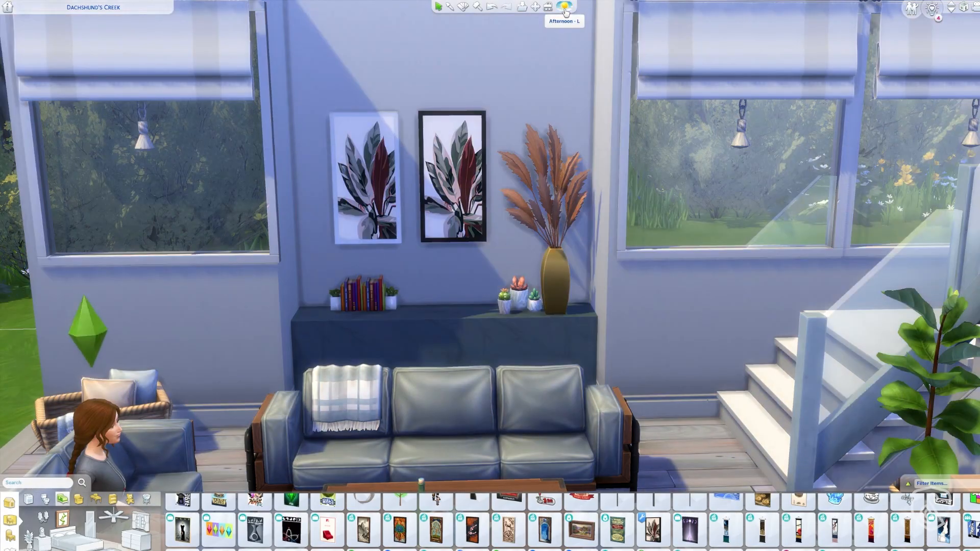
pyautogui.click(564, 7)
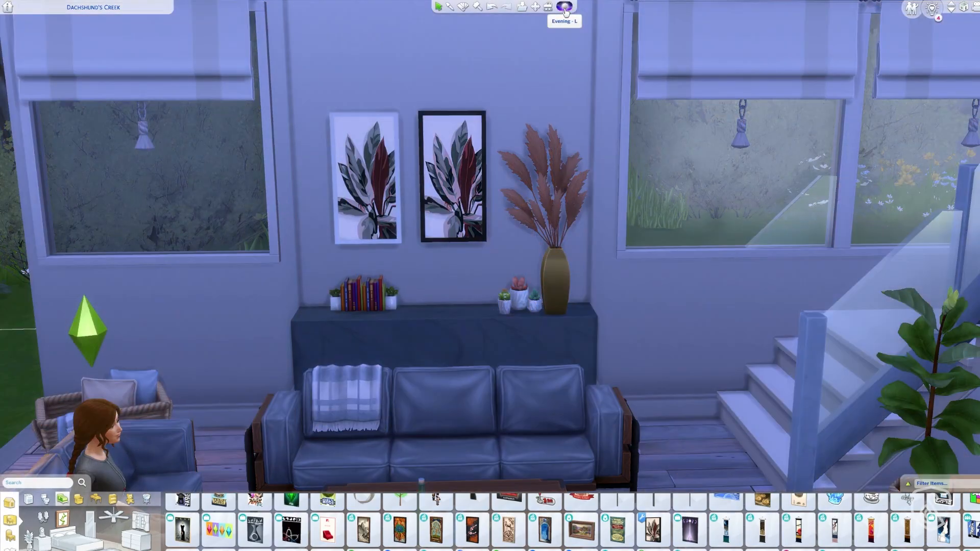
pyautogui.click(564, 7)
pyautogui.click(565, 8)
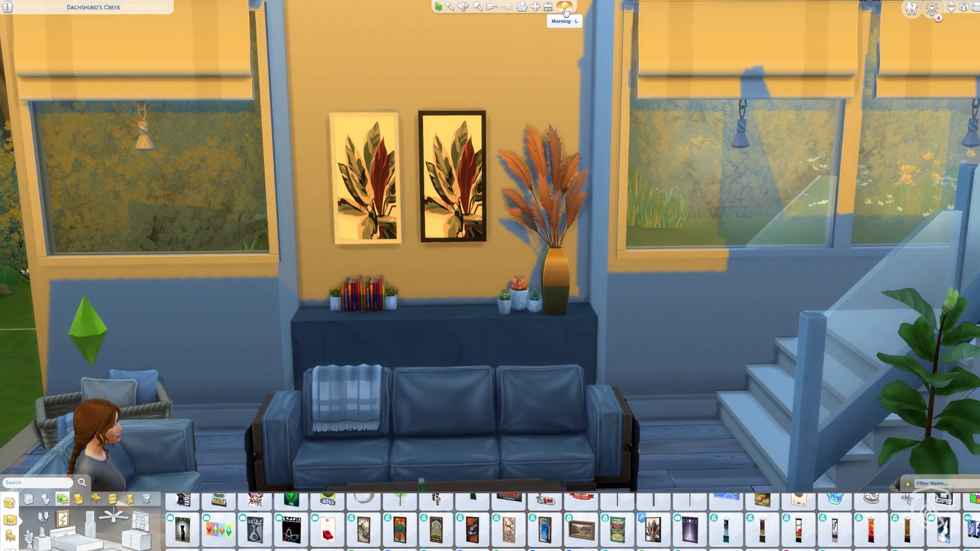
pyautogui.click(565, 8)
pyautogui.scroll(-3, 625, 167)
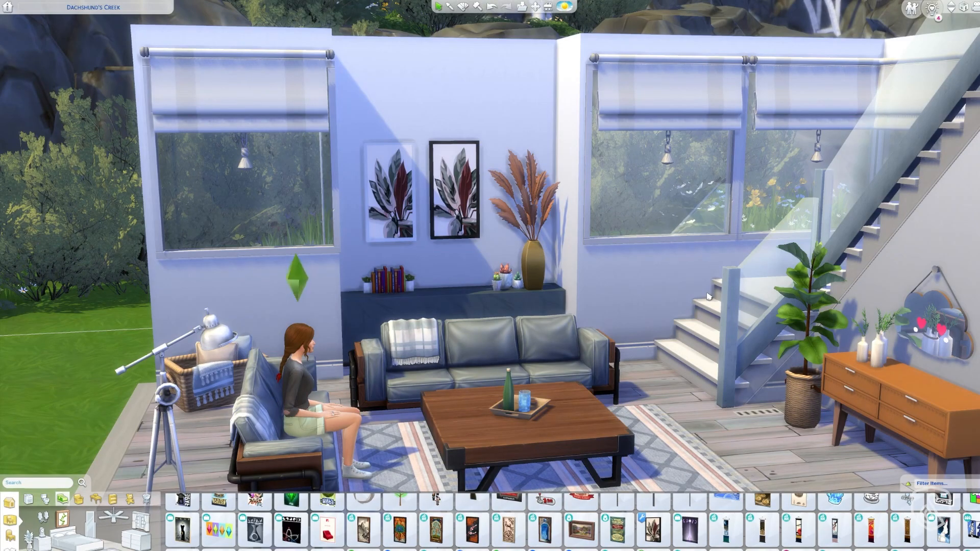
pyautogui.moveTo(658, 336); pyautogui.dragTo(631, 359)
pyautogui.scroll(-3, 630, 359)
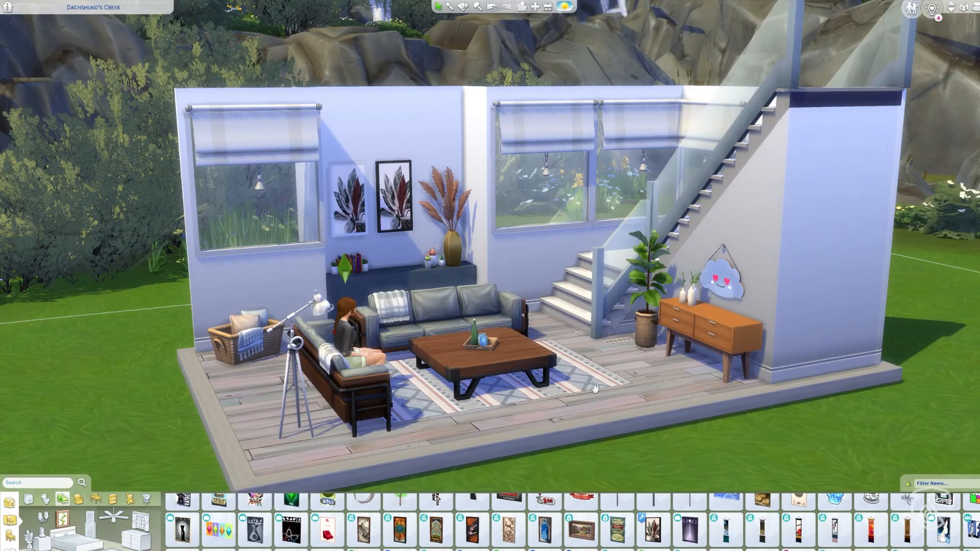